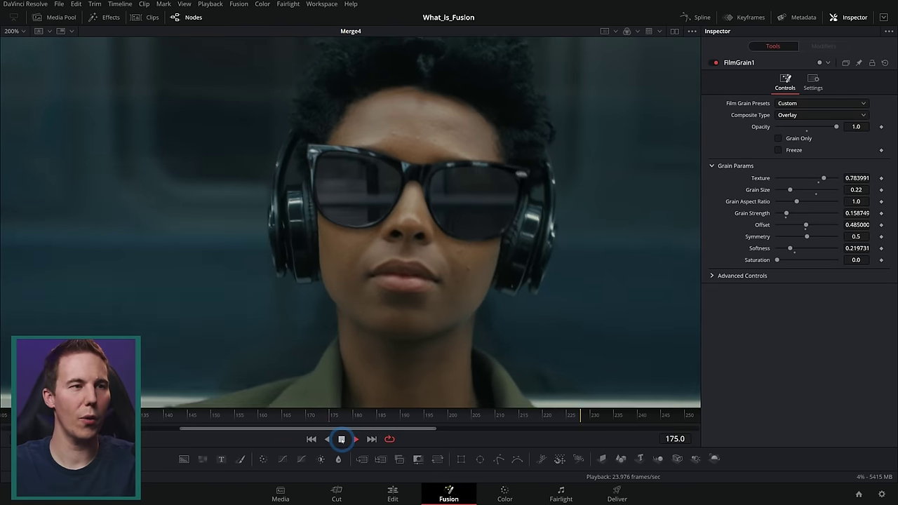
Stop the composite's playback, enlarge the viewer above the nodes, and jump back to frame 131
click(341, 439)
drag(241, 417, 418, 417)
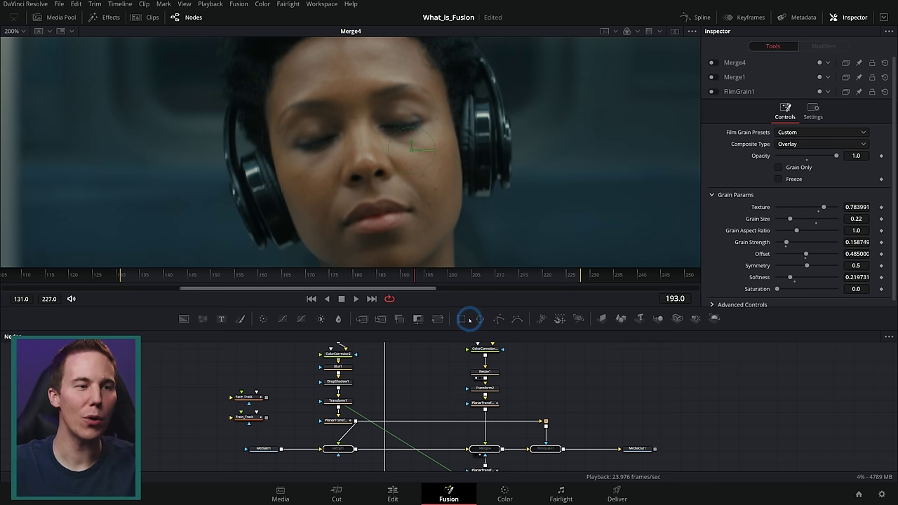
drag(475, 307, 475, 370)
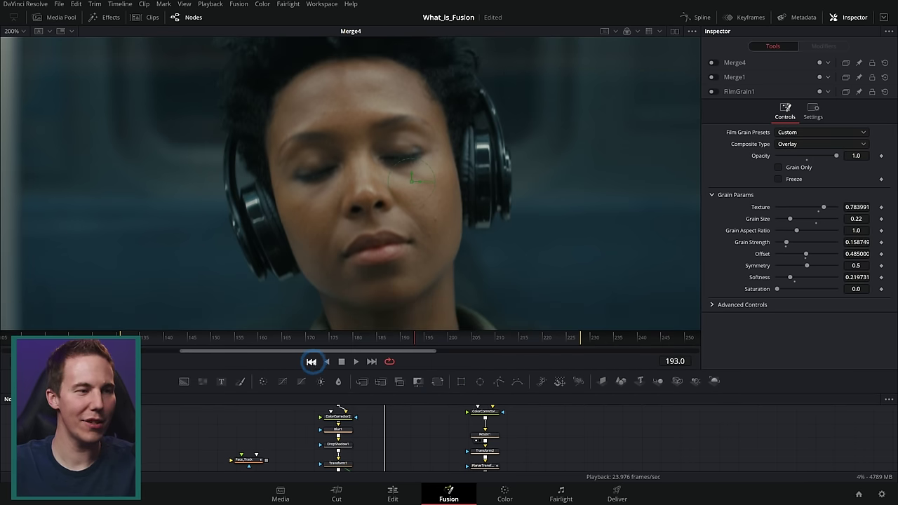
click(310, 361)
click(356, 361)
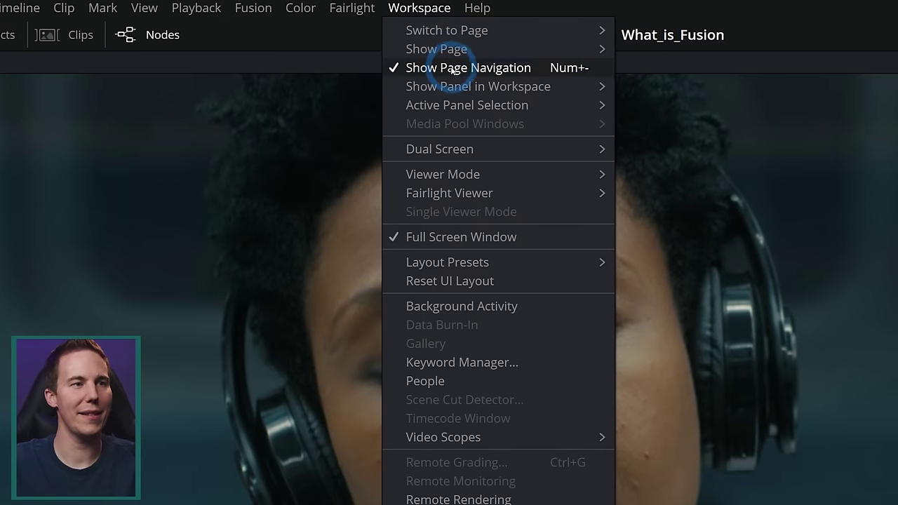
Hide the page navigation, then enlarge and pan the node graph to show the whole tree
click(407, 67)
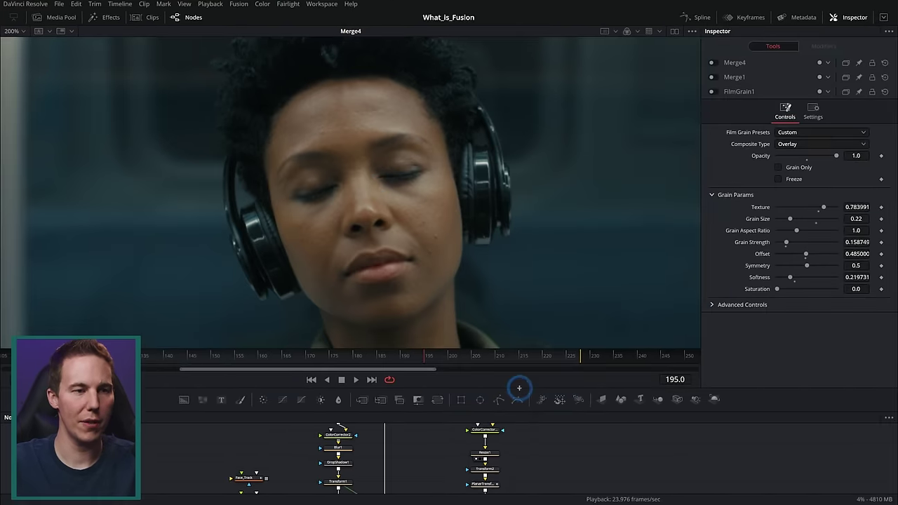
drag(519, 388, 512, 219)
drag(579, 293, 608, 383)
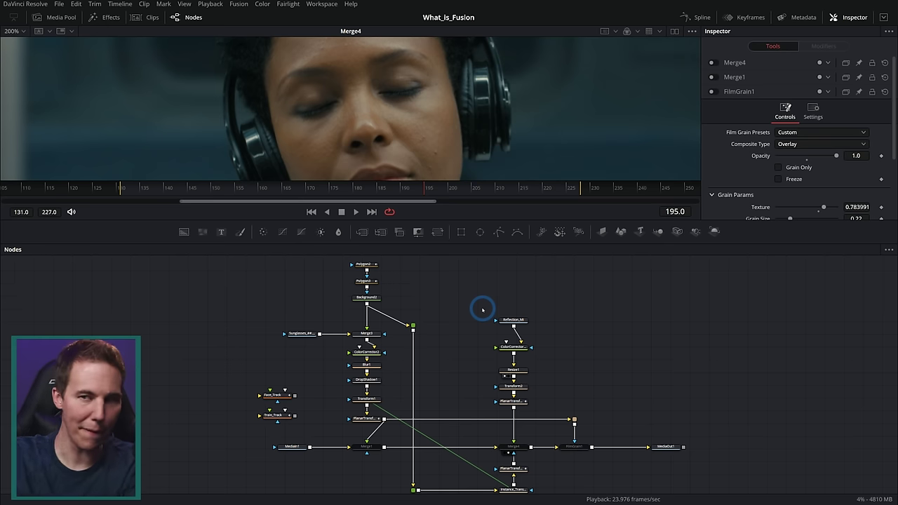
View the original MediaIn1 footage in a larger viewer and preview frames 182 to 206
click(293, 447)
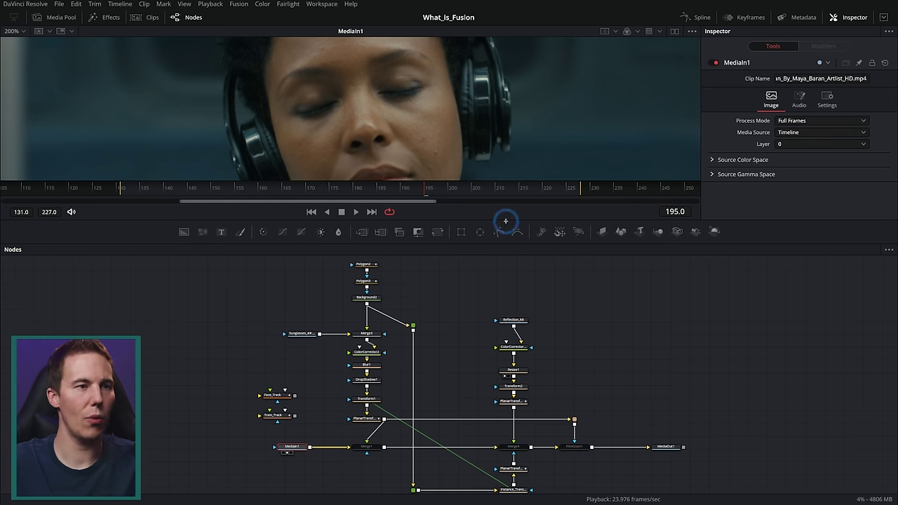
drag(505, 221, 495, 411)
drag(346, 377, 155, 381)
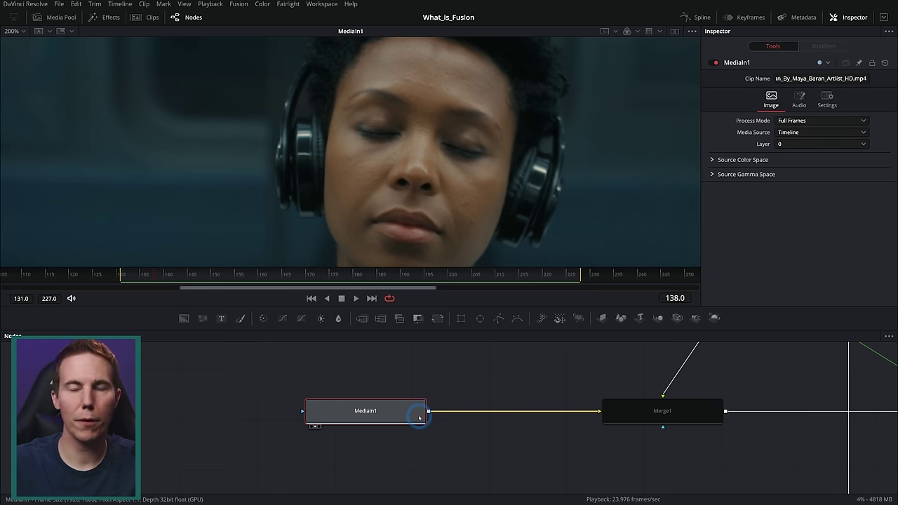
click(452, 404)
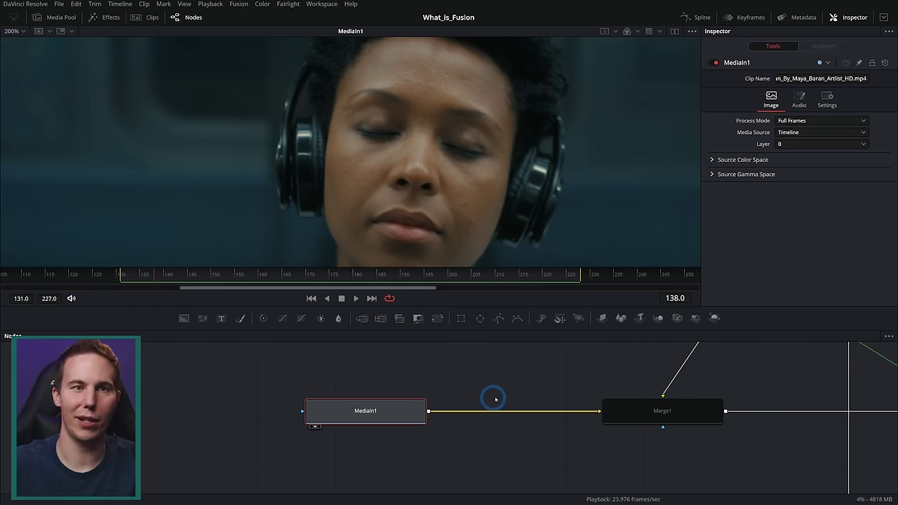
Trace the tree from Merge1 up to the Sunglasses loader and show the sunglasses image in the viewer
click(621, 428)
scroll(645, 365, up, 10)
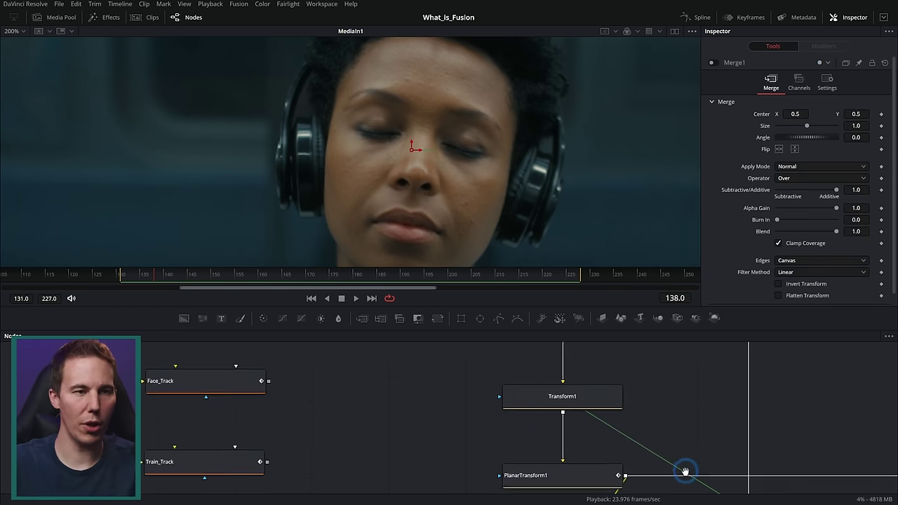
scroll(670, 410, up, 10)
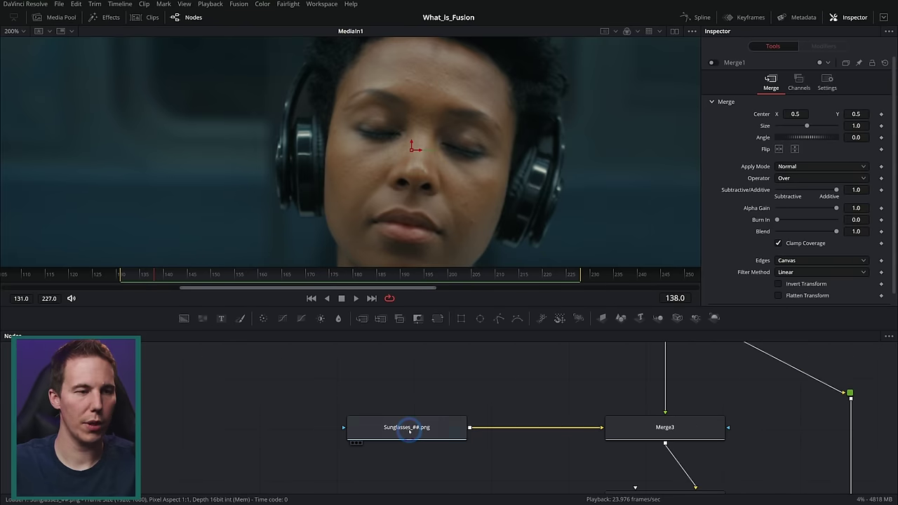
click(409, 431)
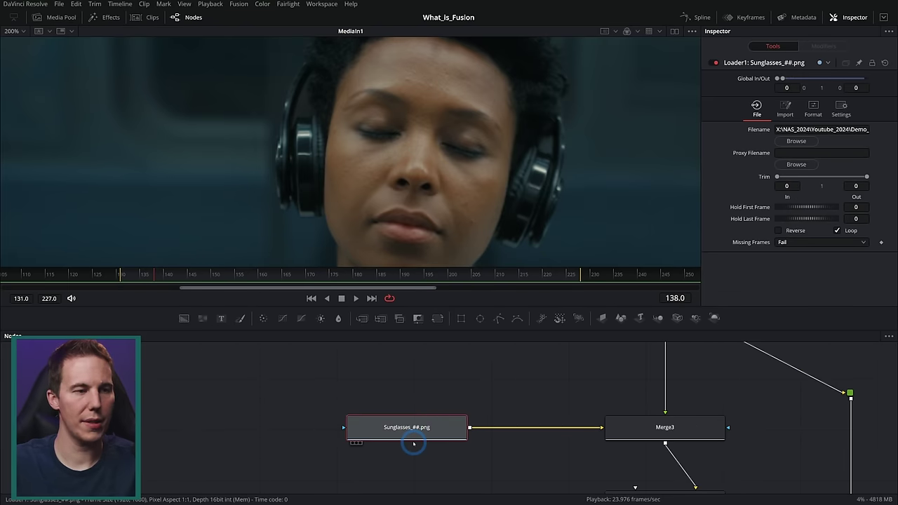
key(1)
scroll(453, 189, down, 2)
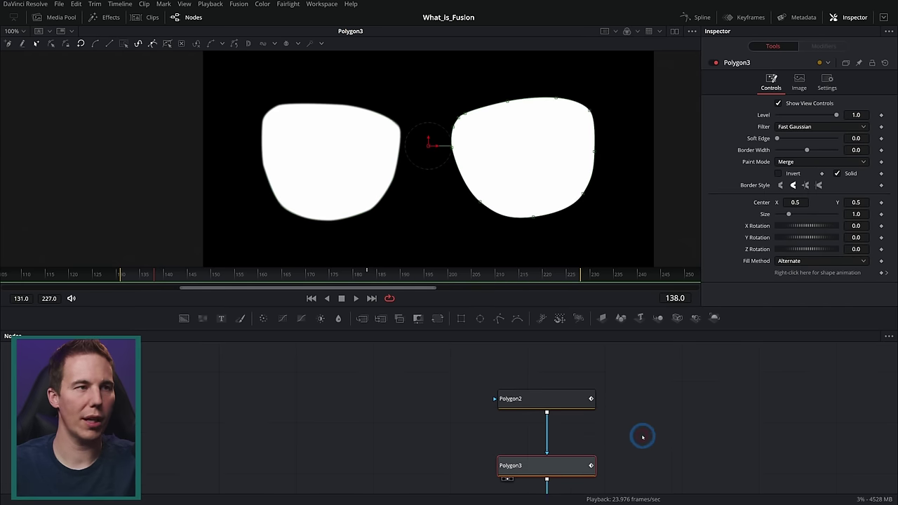
scroll(641, 435, down, 3)
View the Background2 lens fill, then set Merge3's Blend to 1.0 for fully dark lenses
drag(571, 441, 491, 224)
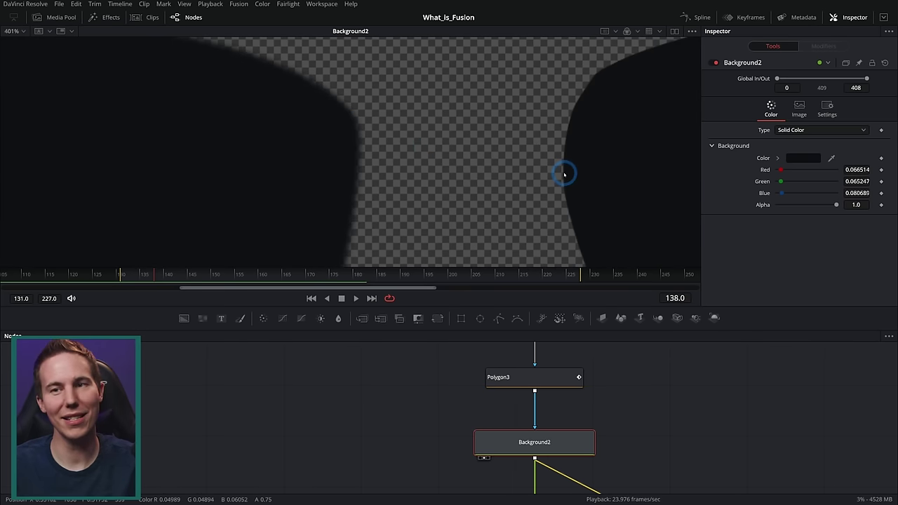
scroll(519, 181, down, 4)
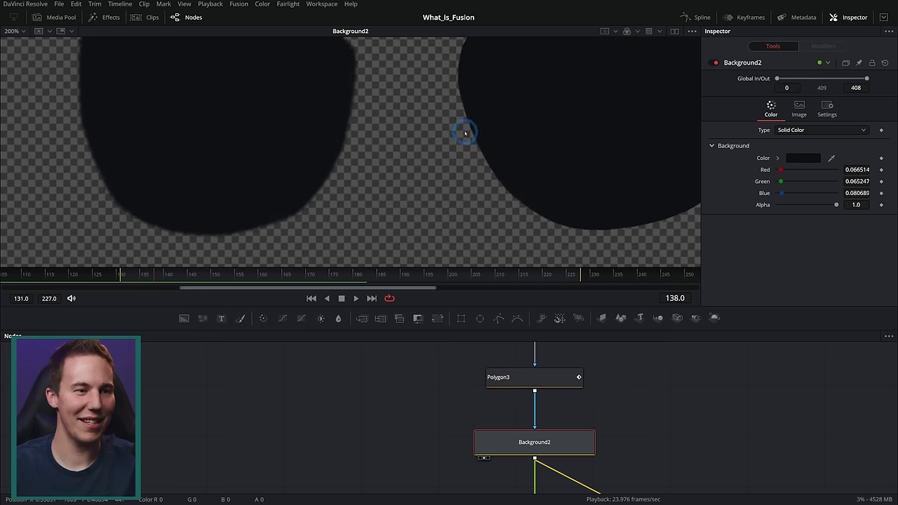
scroll(528, 377, down, 5)
scroll(528, 199, down, 2)
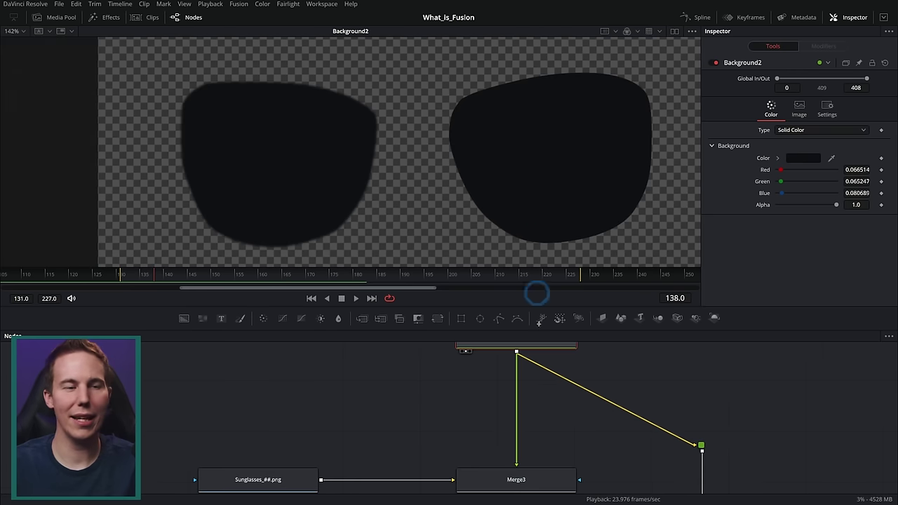
click(550, 485)
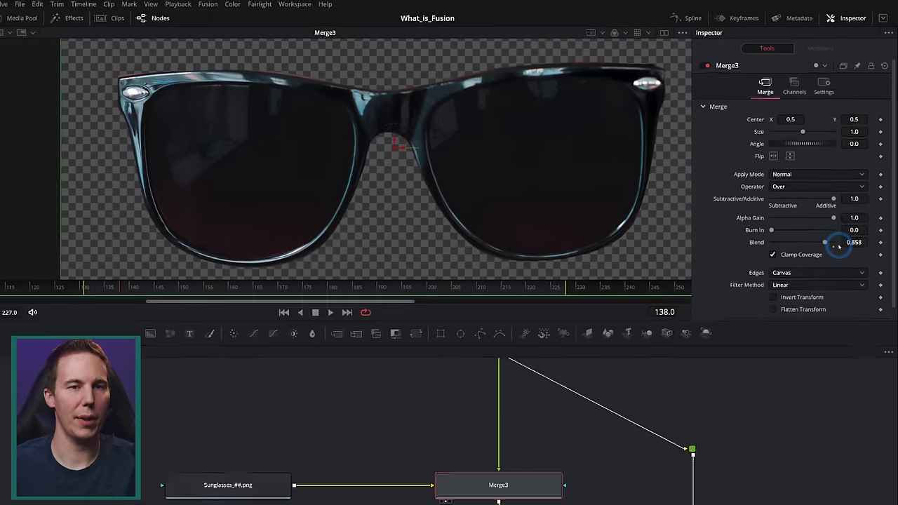
mouse_move(834, 233)
mouse_down()
mouse_move(856, 233)
mouse_move(823, 234)
mouse_move(837, 234)
mouse_up()
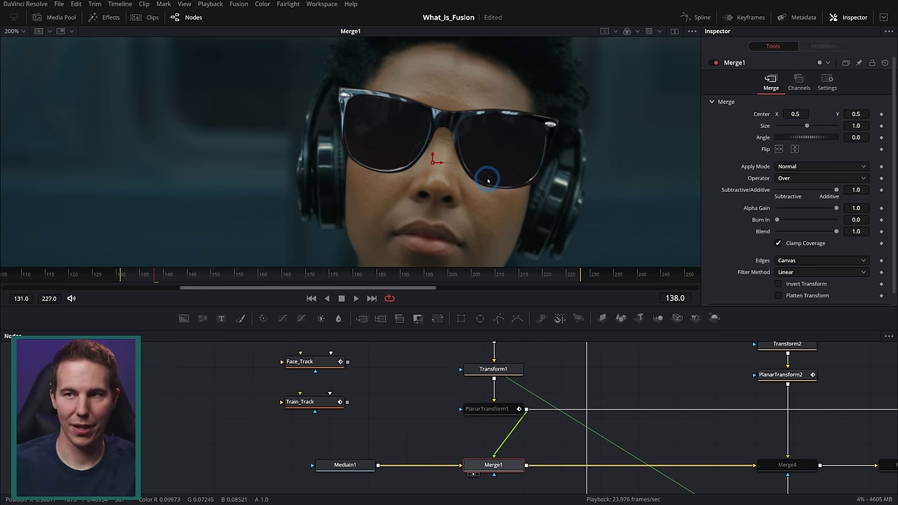
Scrub to preview the glasses following the face, then drag MediaIn1 left in the node graph
drag(314, 273, 375, 278)
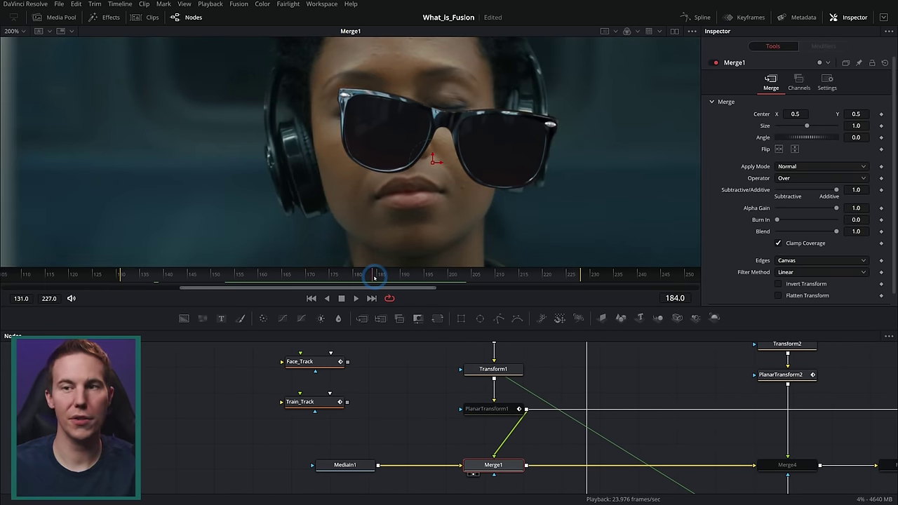
drag(345, 465, 439, 199)
Insert a Planar Tracker after MediaIn1 by searching 'plan' in the tool search
click(221, 467)
key(shift+space)
text(film)
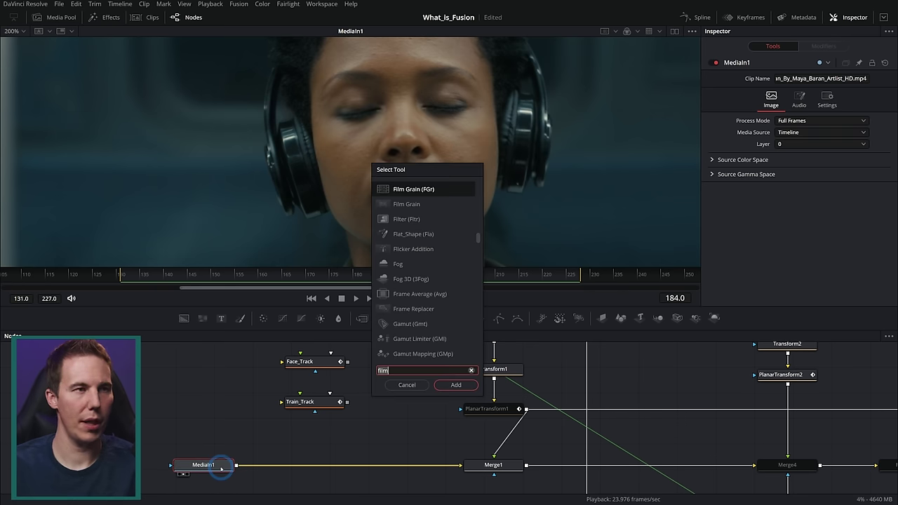
key(BackSpace)
key(BackSpace)
key(BackSpace)
key(BackSpace)
text(plan)
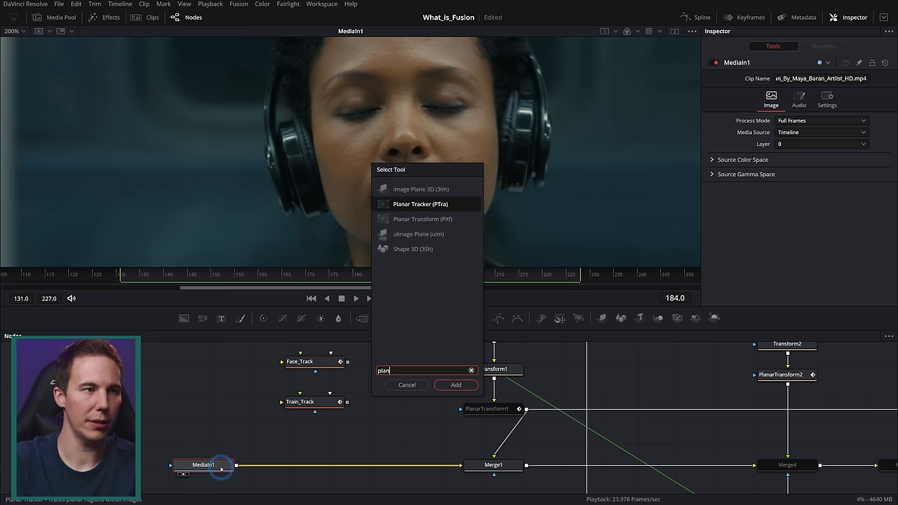
key(Return)
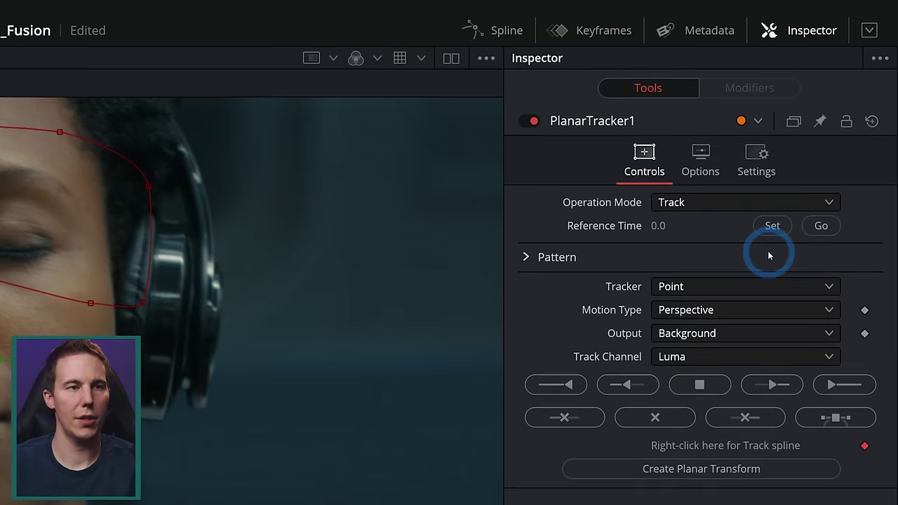
Track the face from reference frame 184 forward and backward, then create a planar transform
click(835, 115)
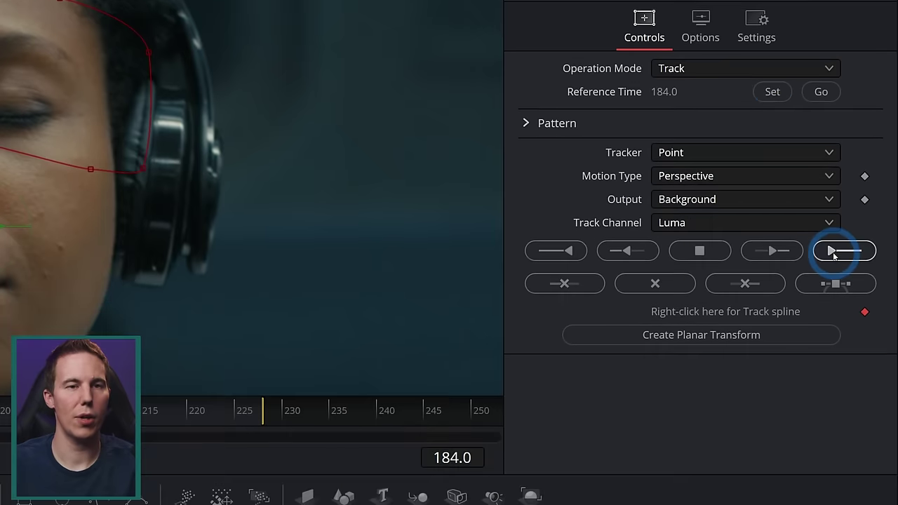
click(844, 389)
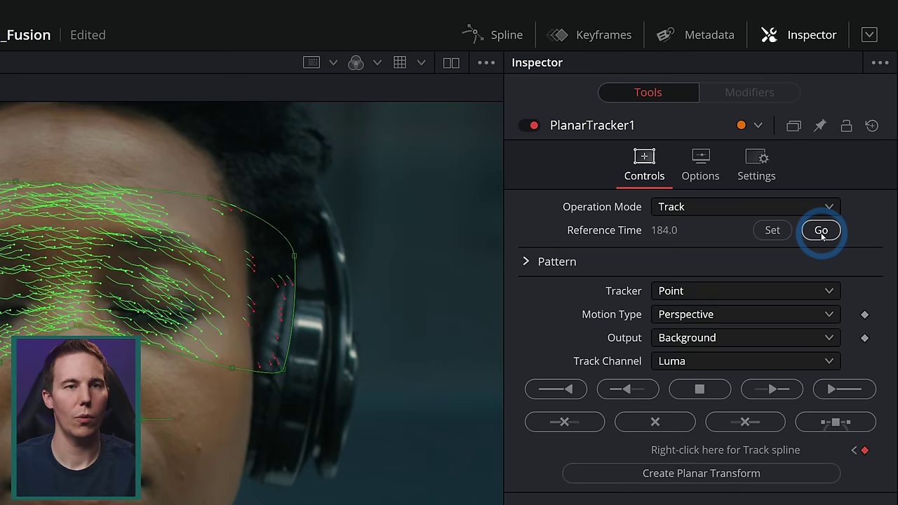
click(860, 115)
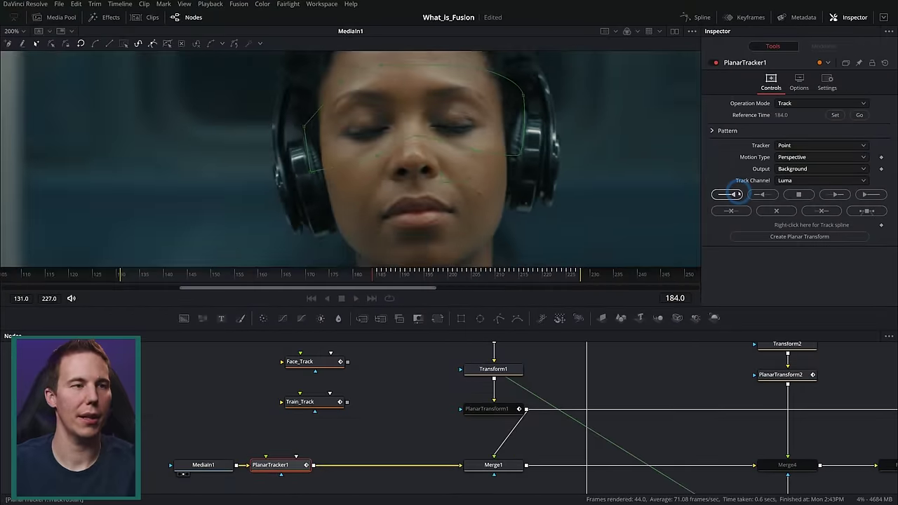
click(729, 195)
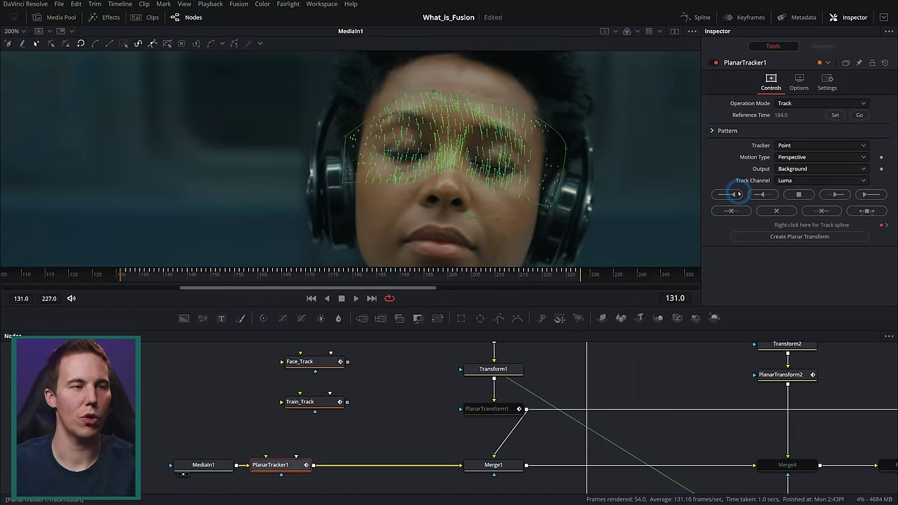
drag(185, 273, 358, 275)
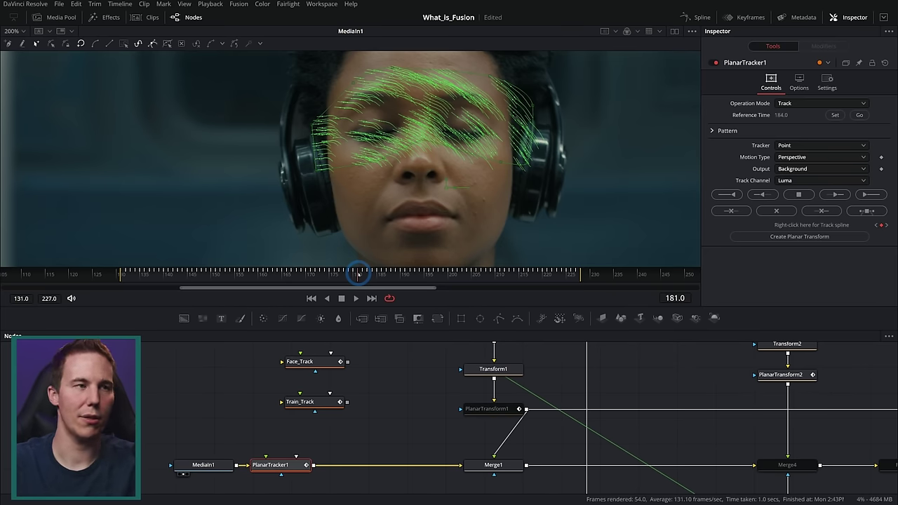
click(772, 240)
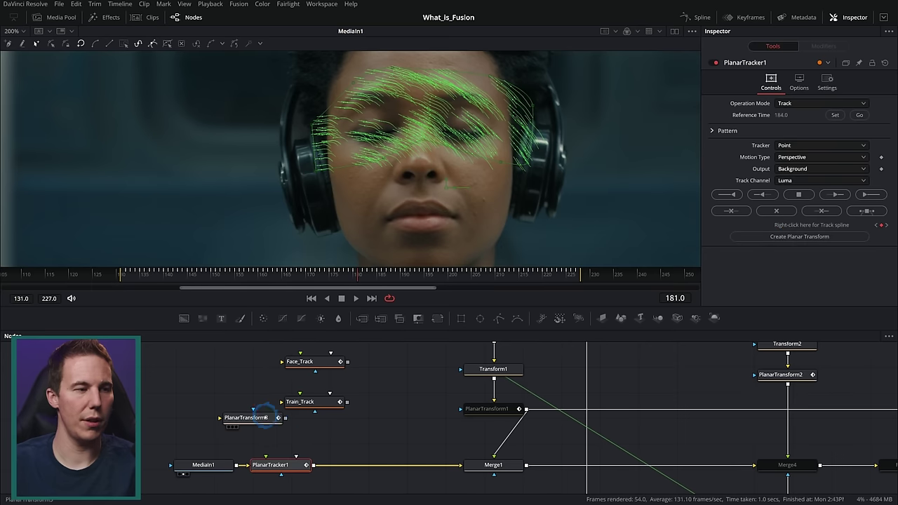
Position the new planar transform node, delete the extra one, and inspect PlanarTransform1 and Merge1
drag(259, 417, 389, 428)
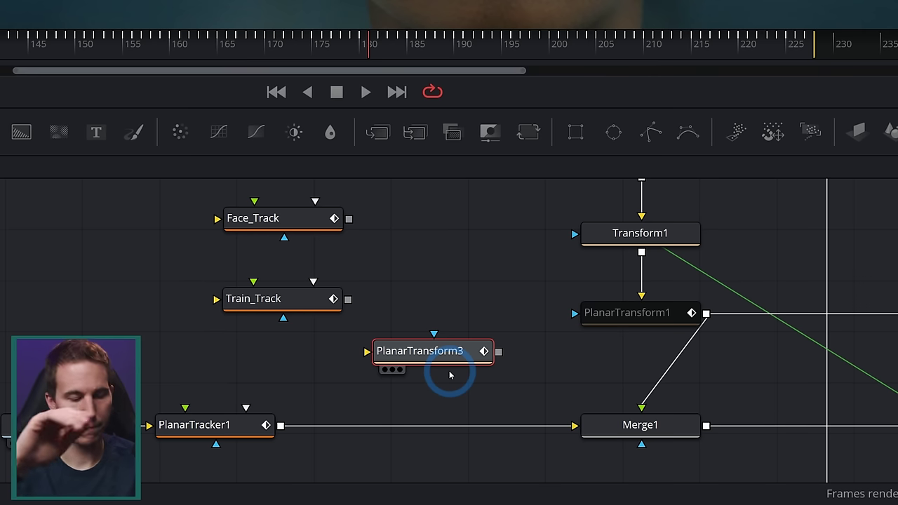
key(Delete)
click(647, 315)
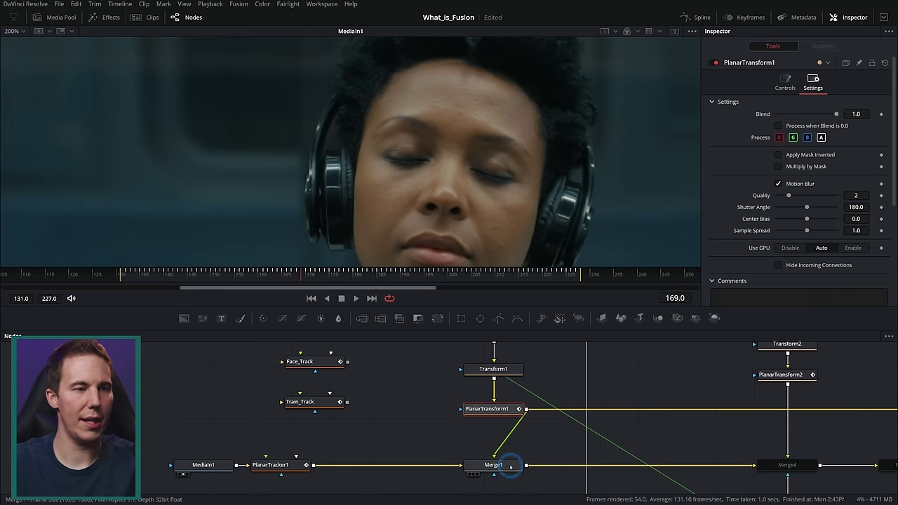
click(476, 427)
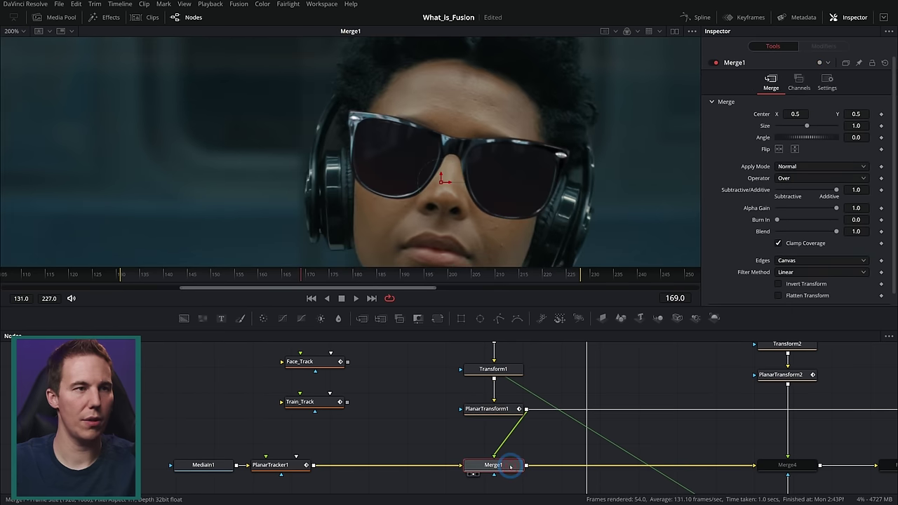
Nudge the sunglasses up via Transform1 so its Center reads 0.511420 / 0.559285
click(509, 372)
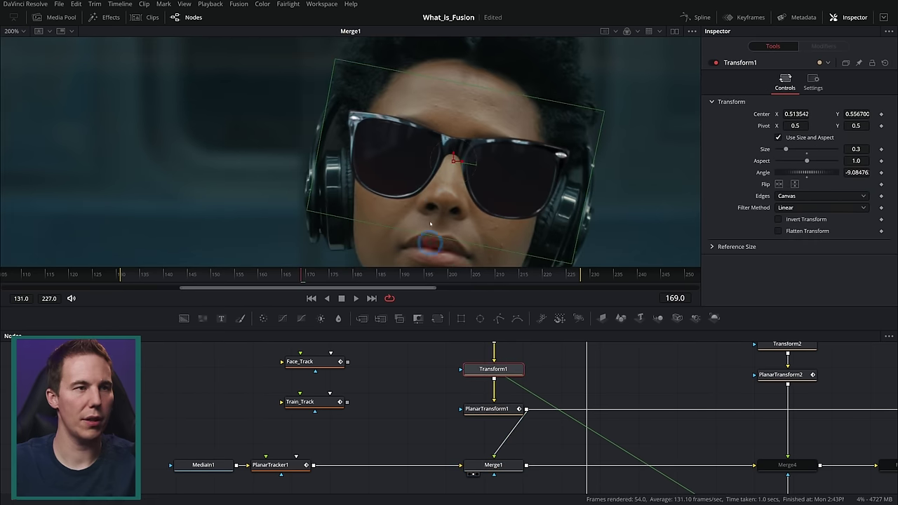
drag(454, 160, 451, 161)
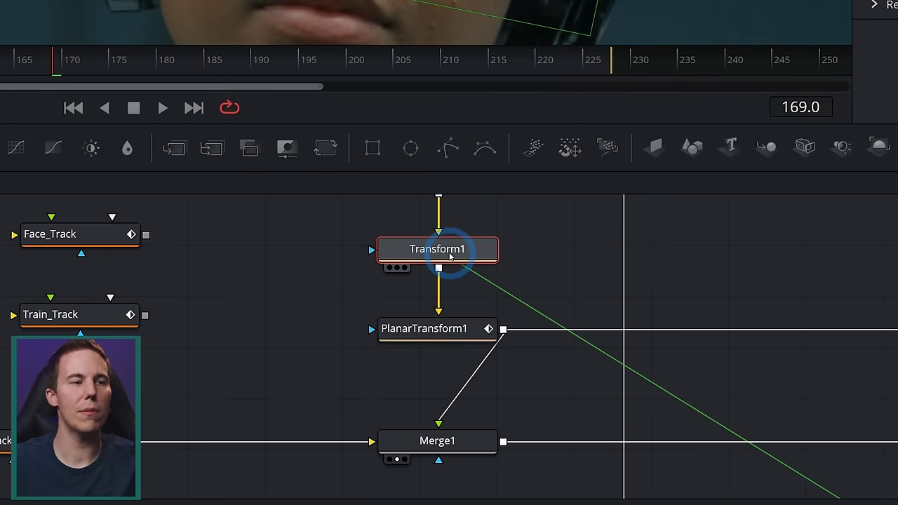
mouse_move(454, 336)
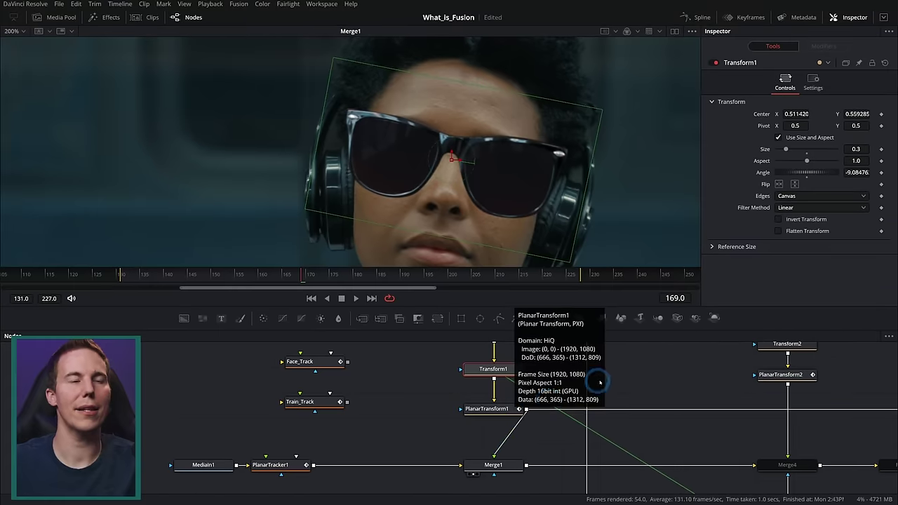
click(491, 409)
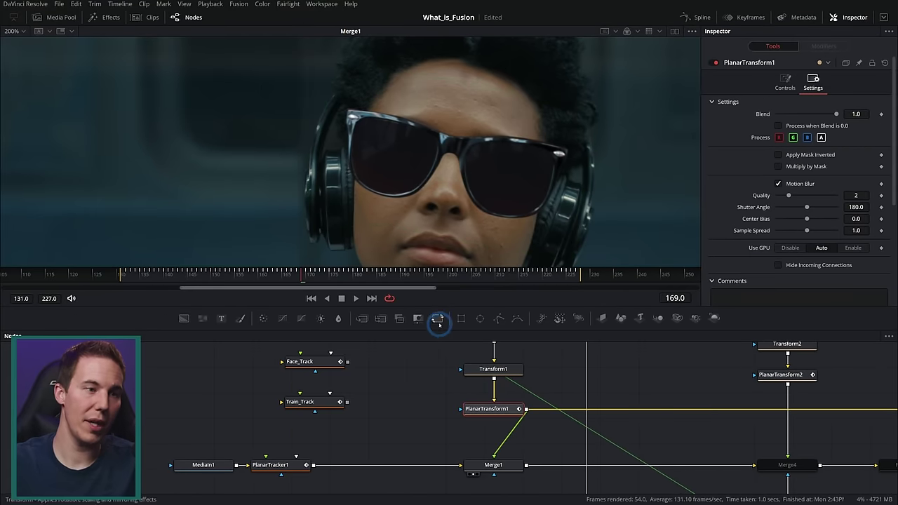
drag(437, 318, 503, 438)
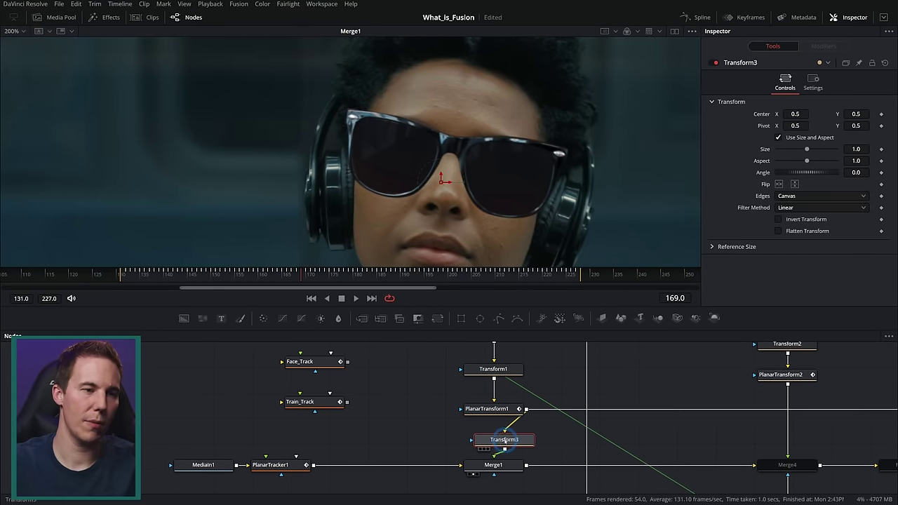
drag(444, 181, 462, 114)
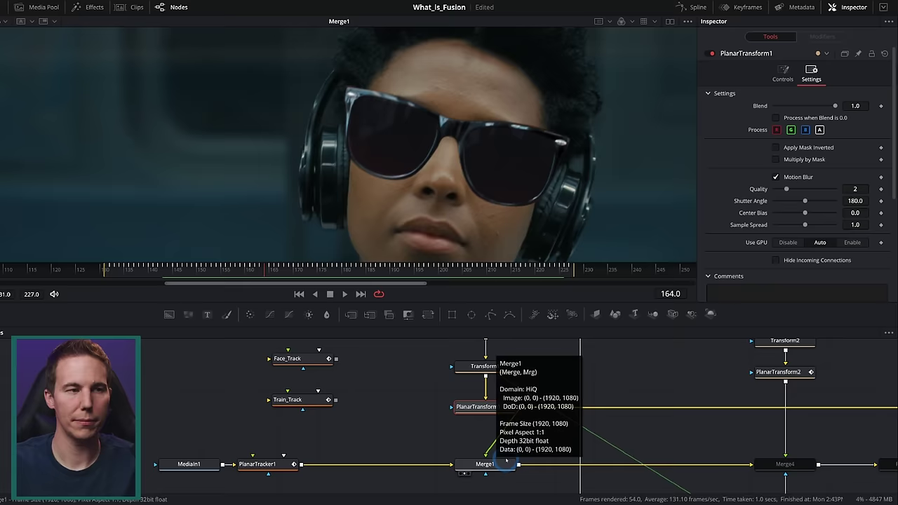
drag(7, 43, 329, 44)
drag(446, 275, 340, 274)
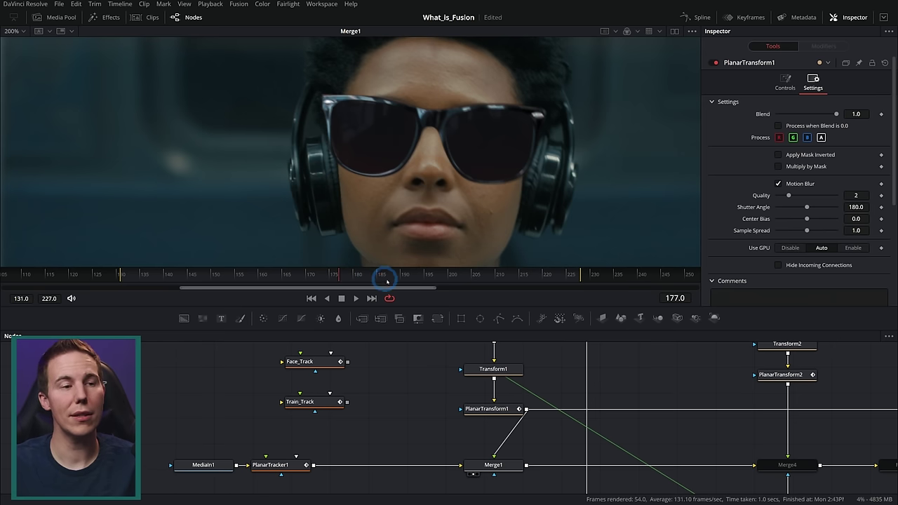
click(494, 409)
click(777, 184)
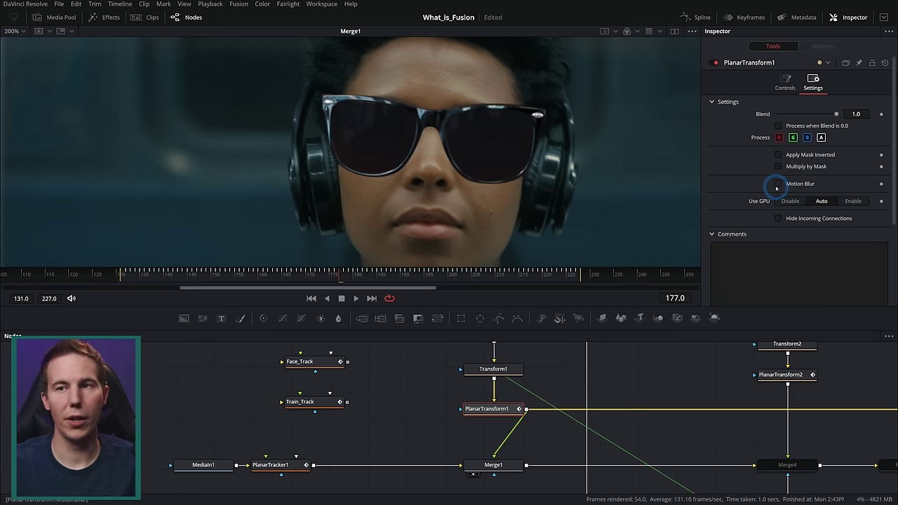
scroll(515, 145, up, 6)
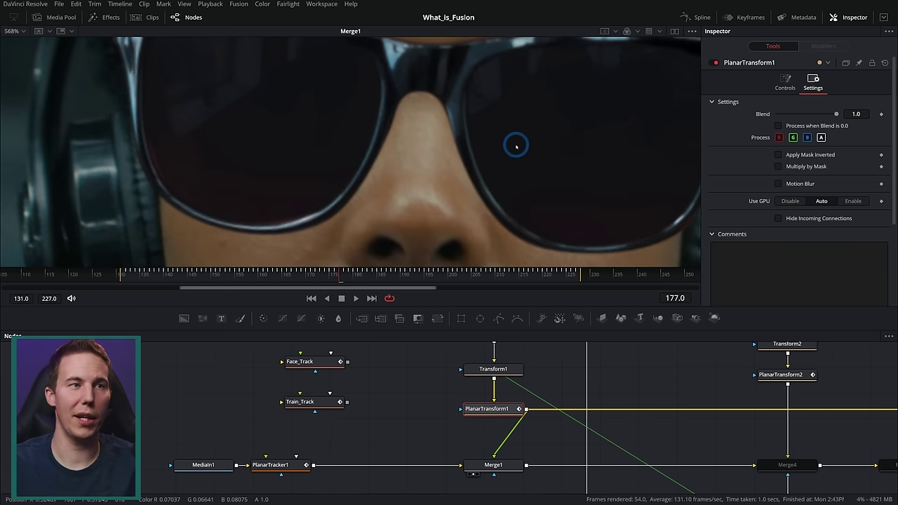
click(501, 418)
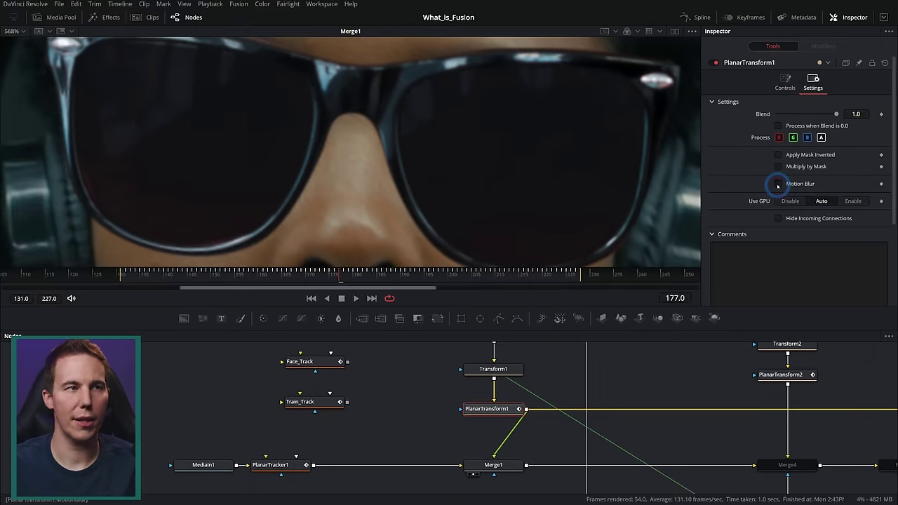
click(778, 184)
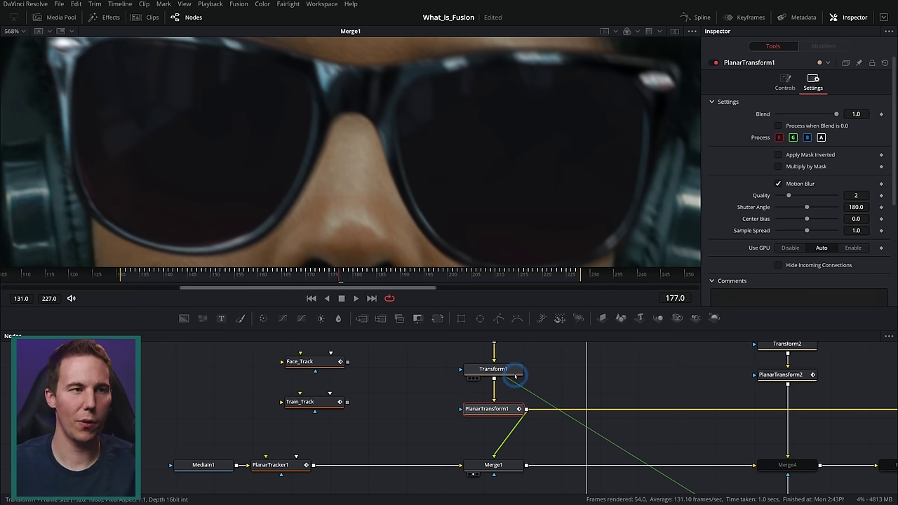
drag(312, 274, 351, 279)
scroll(451, 157, down, 2)
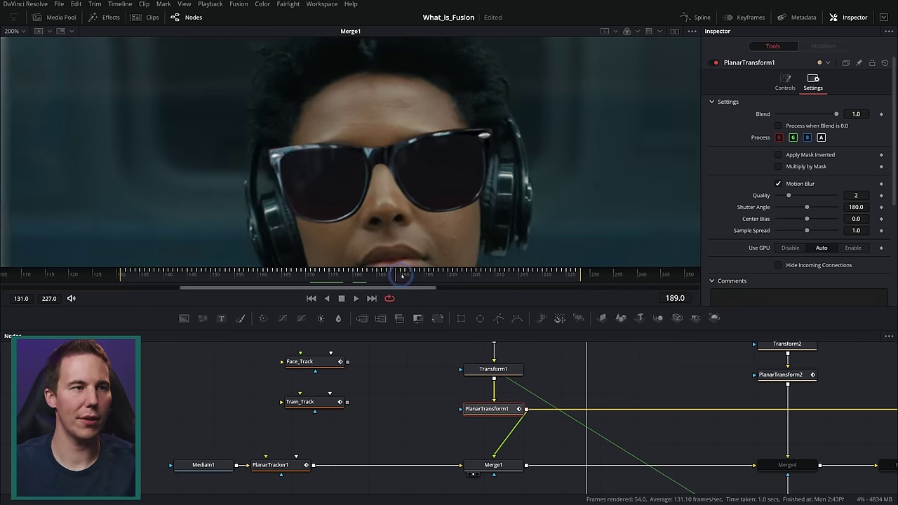
scroll(452, 158, up, 1)
scroll(451, 158, down, 1)
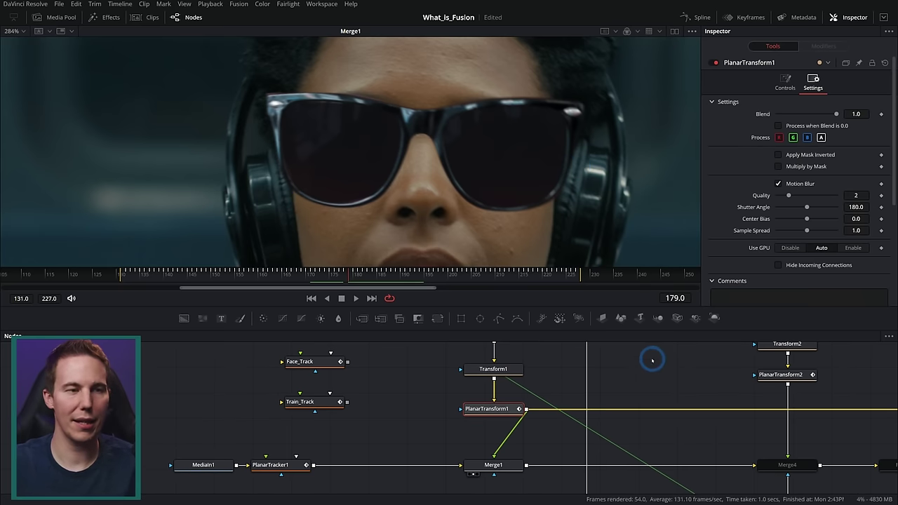
scroll(652, 358, up, 5)
Re-enable ColorCorrector2 with Ctrl+P, check its Options, and switch Blur1 back on
click(500, 383)
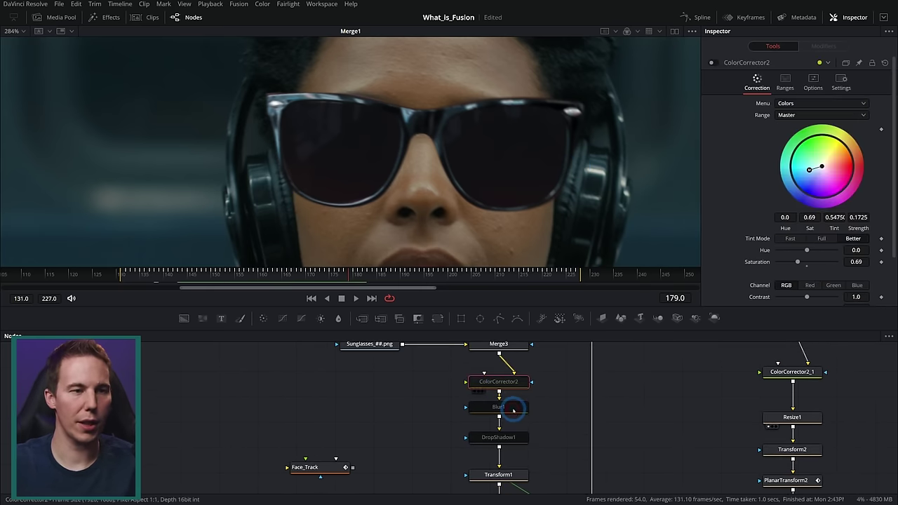
key(ctrl+p)
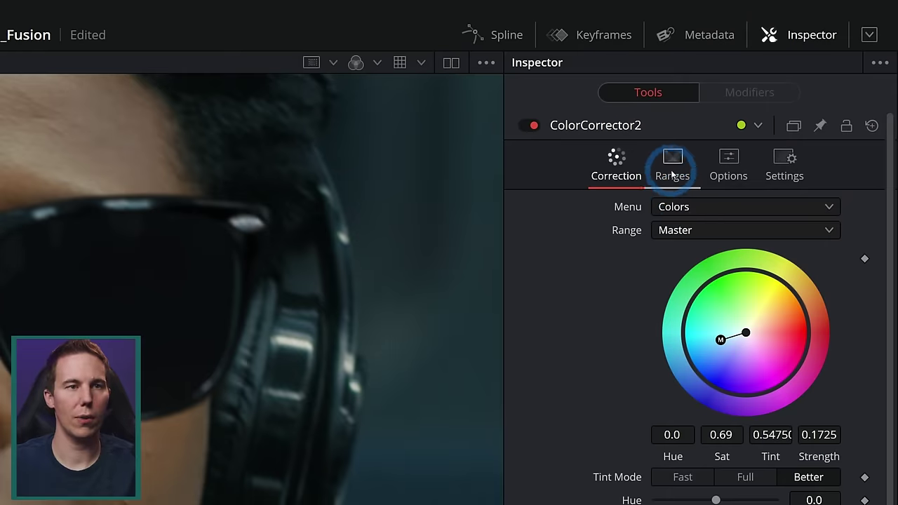
click(728, 167)
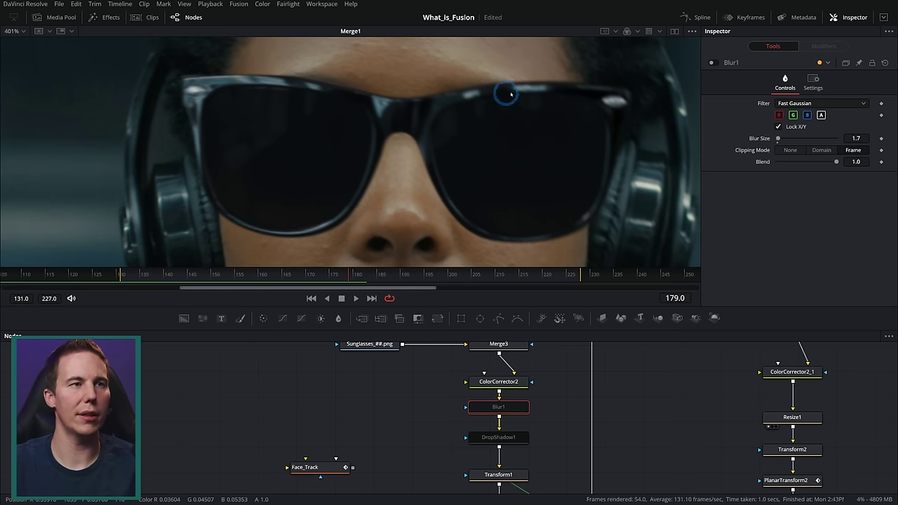
click(713, 63)
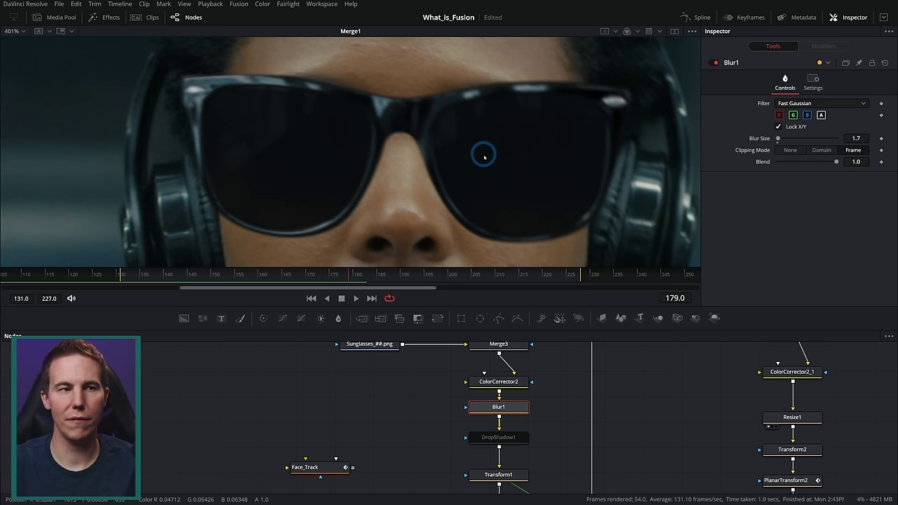
Turn DropShadow1 on, toggling it off and on repeatedly to compare the shadow under the glasses
click(518, 436)
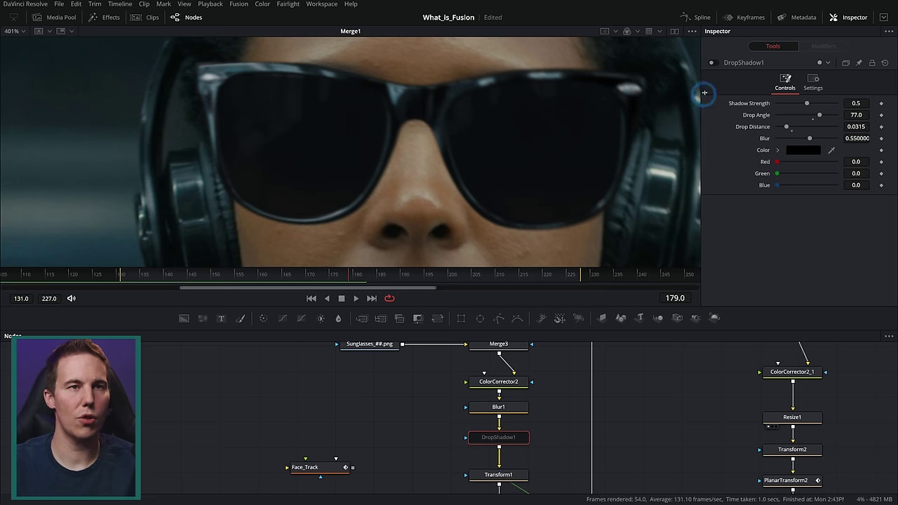
click(715, 63)
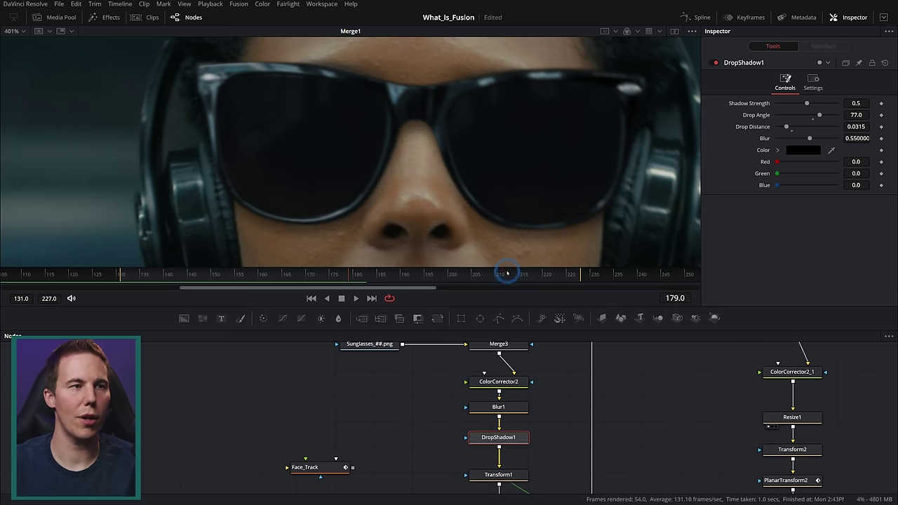
click(716, 63)
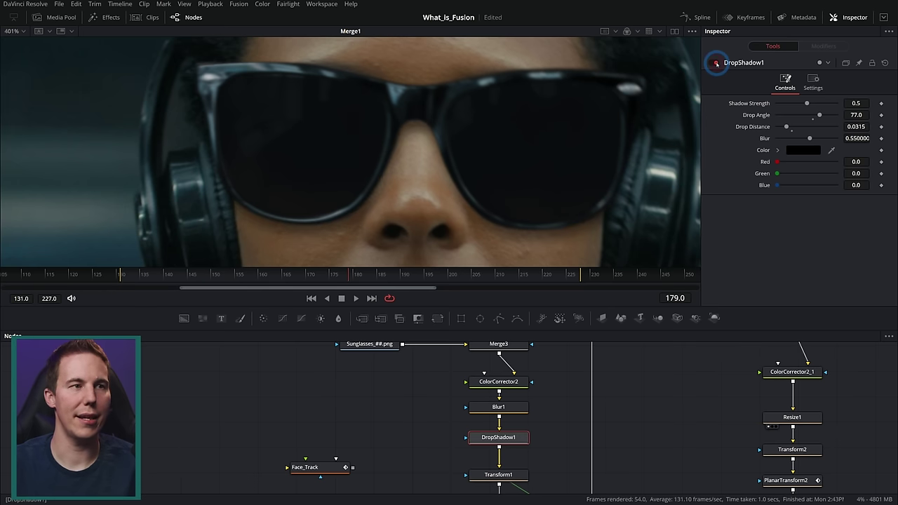
click(716, 63)
click(716, 63)
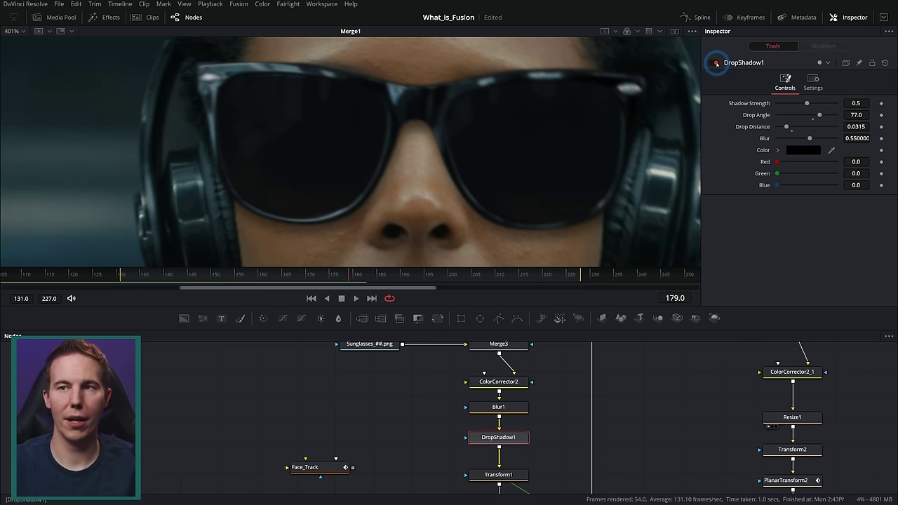
click(716, 63)
click(715, 63)
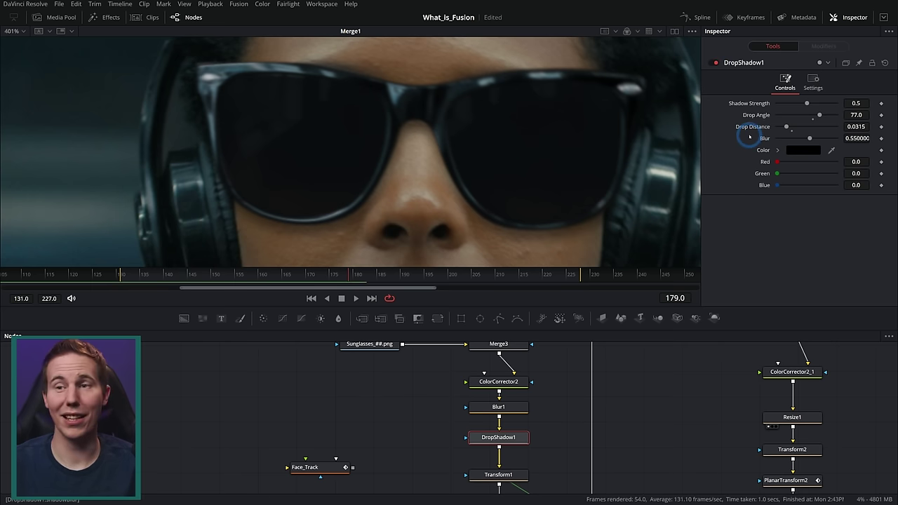
click(716, 63)
click(716, 63)
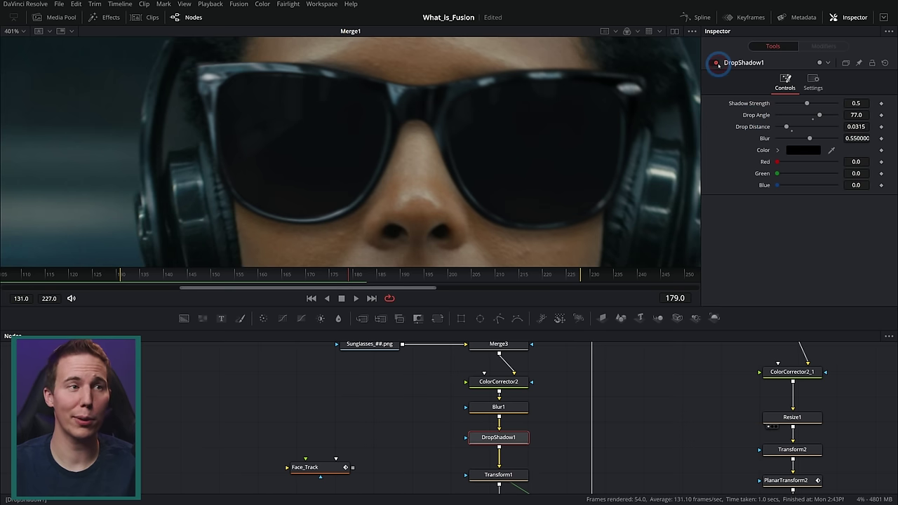
click(717, 63)
click(717, 63)
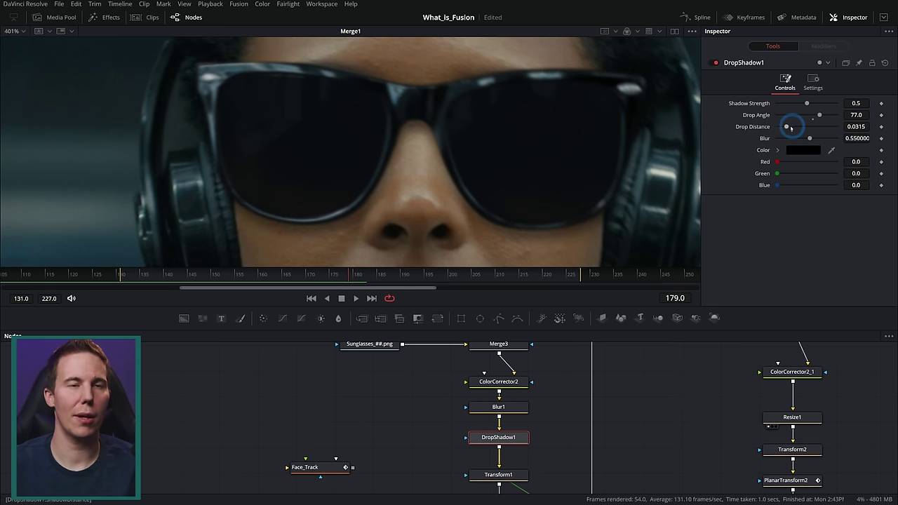
Change the drop shadow's angle from 77 to 60, then inspect Transform1's placement settings
drag(814, 114, 816, 116)
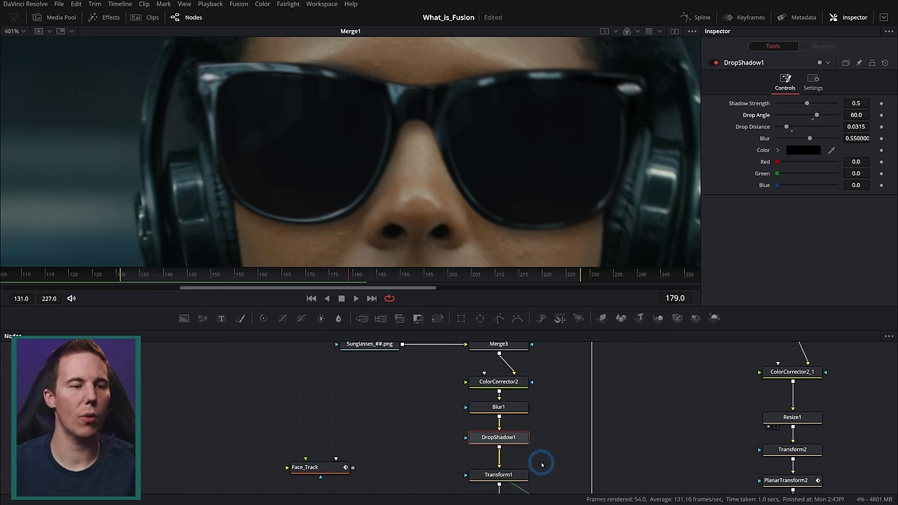
drag(541, 462, 526, 412)
click(482, 423)
Select PlanarTransform1 while reviewing the composite in playback, then pause it
scroll(523, 203, down, 3)
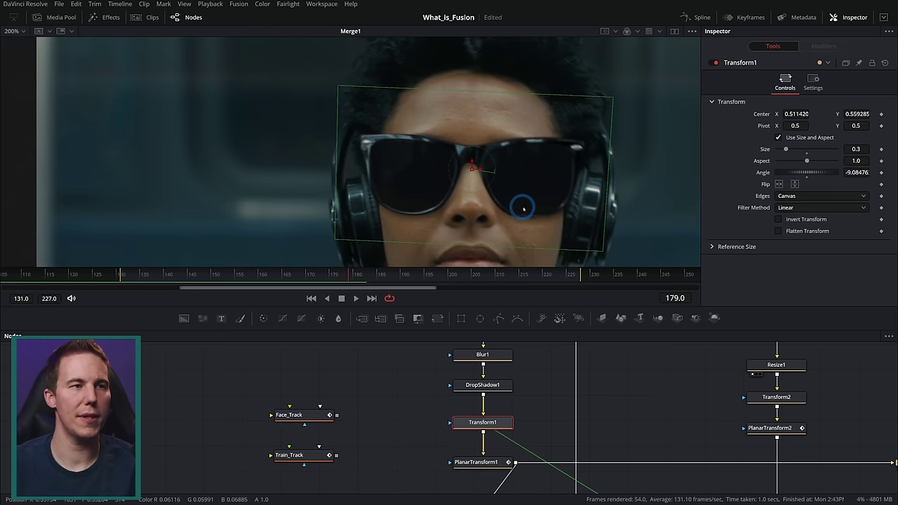
click(500, 460)
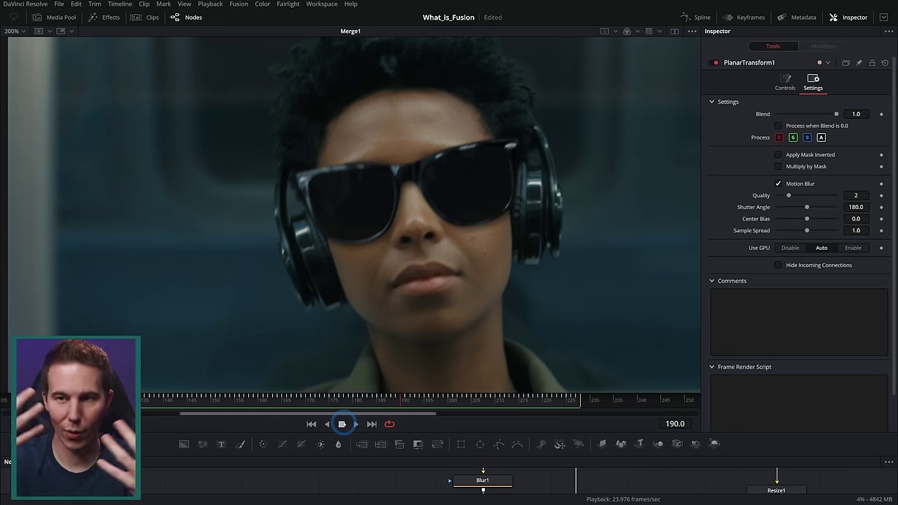
click(342, 424)
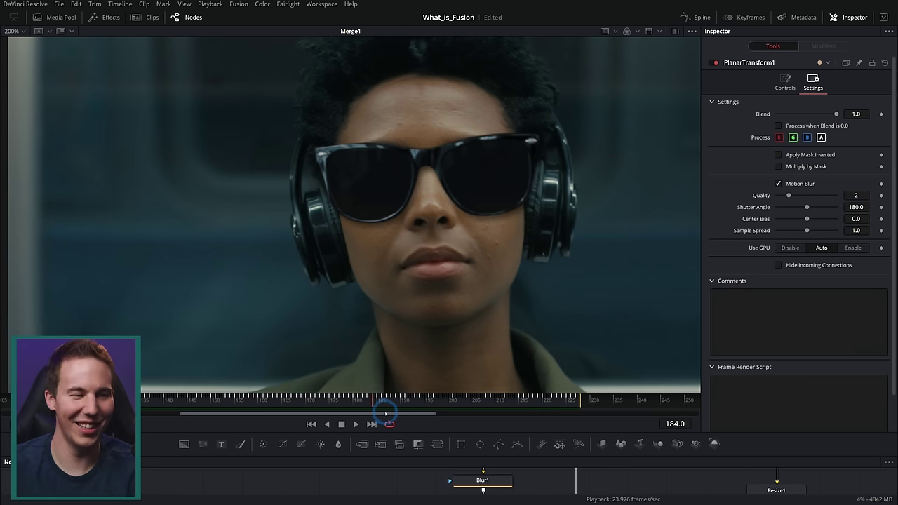
Enlarge the node graph and show the Reflection_MI train-door image in the viewer
drag(439, 431, 440, 265)
drag(636, 342, 494, 494)
click(641, 374)
key(1)
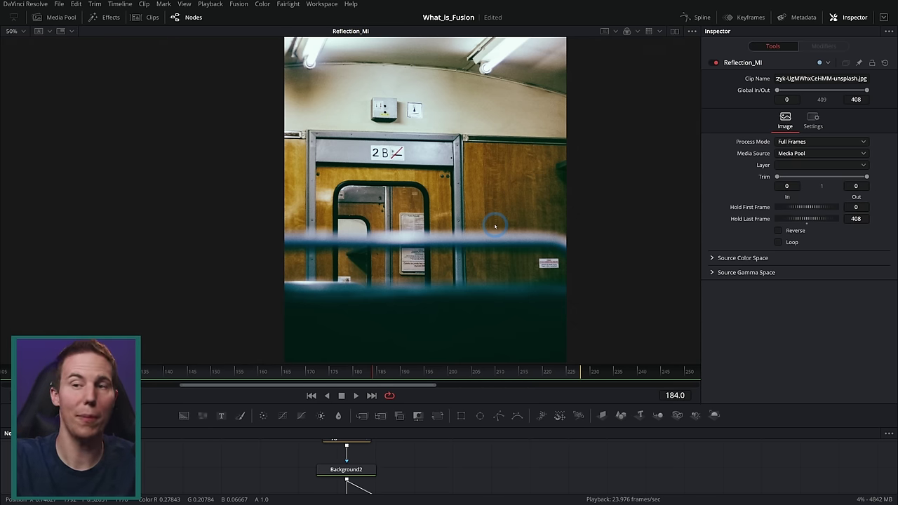
Inspect the colour-corrected and resized reflection image at ColorCorrector2_1 and Resize1
drag(582, 366, 589, 314)
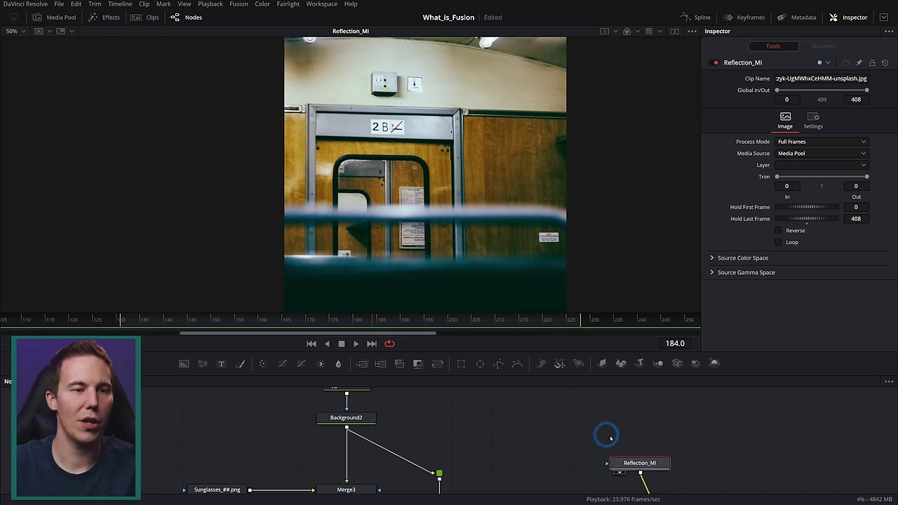
drag(603, 419, 523, 319)
click(522, 424)
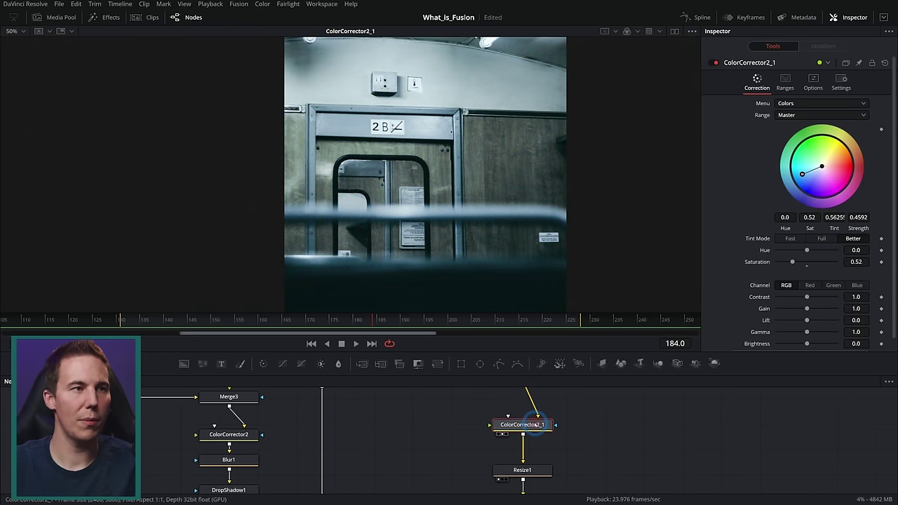
drag(601, 454, 594, 418)
click(536, 434)
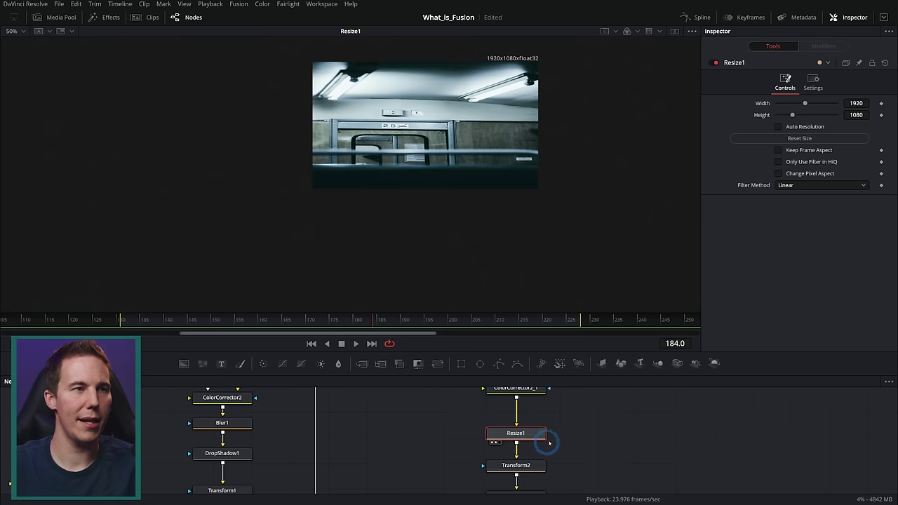
scroll(533, 233, up, 2)
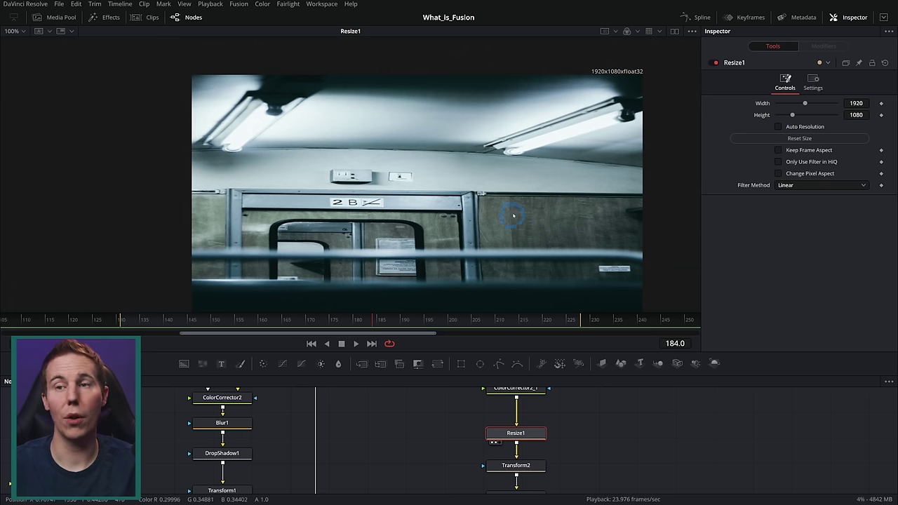
View Transform2's positioned reflection and the Merge4 composite, scrubbing back to frame 144
click(515, 465)
key(1)
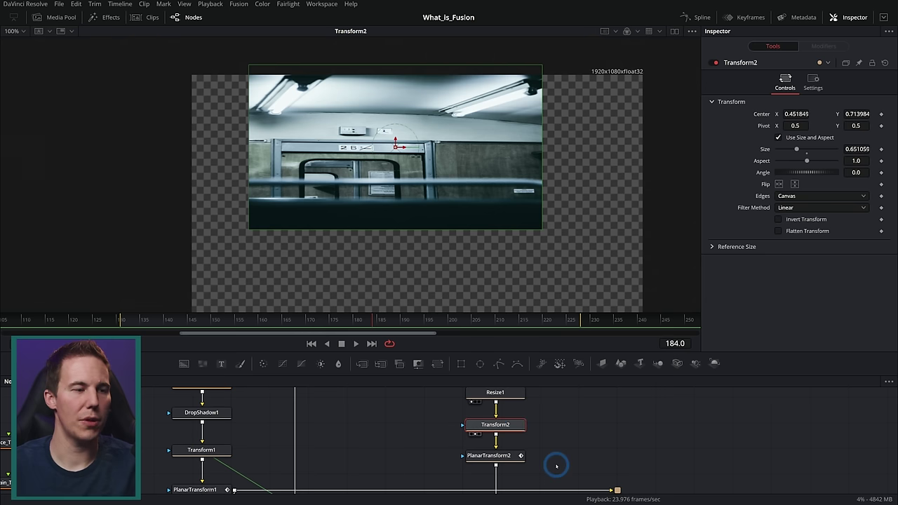
drag(557, 465, 533, 405)
key(1)
drag(484, 482, 512, 433)
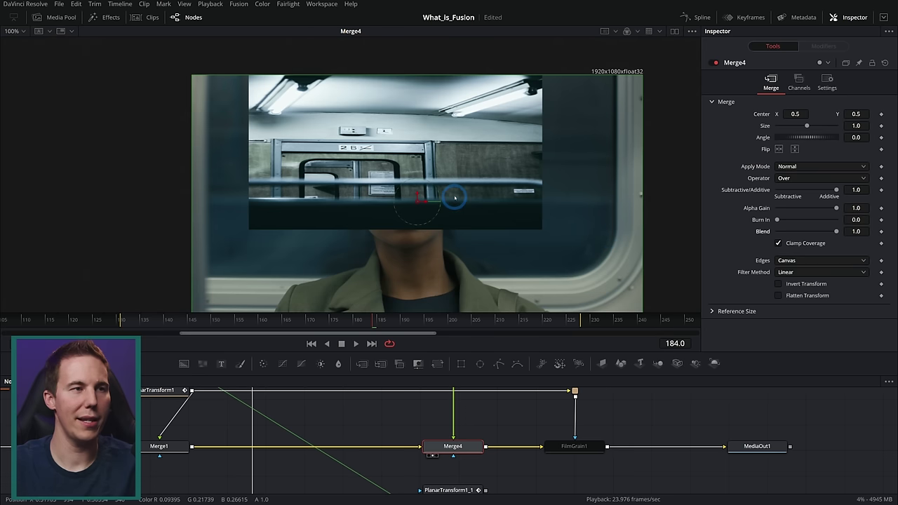
drag(396, 322, 438, 343)
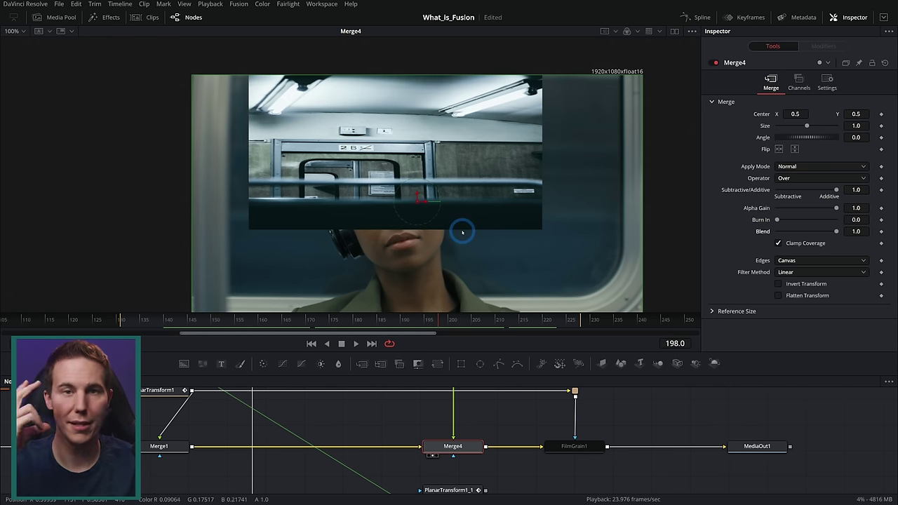
drag(534, 371, 533, 254)
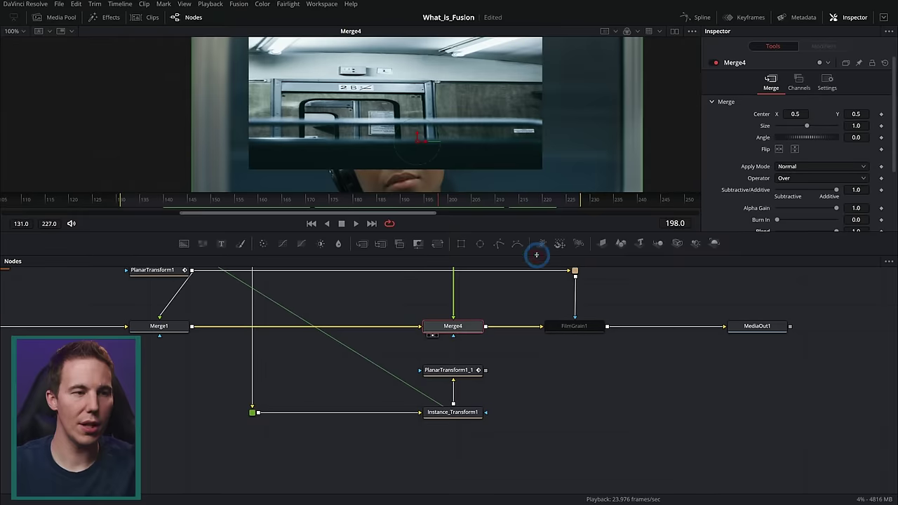
Show the unmasked Merge4 composite in the viewer
scroll(451, 377, up, 5)
scroll(451, 377, up, 4)
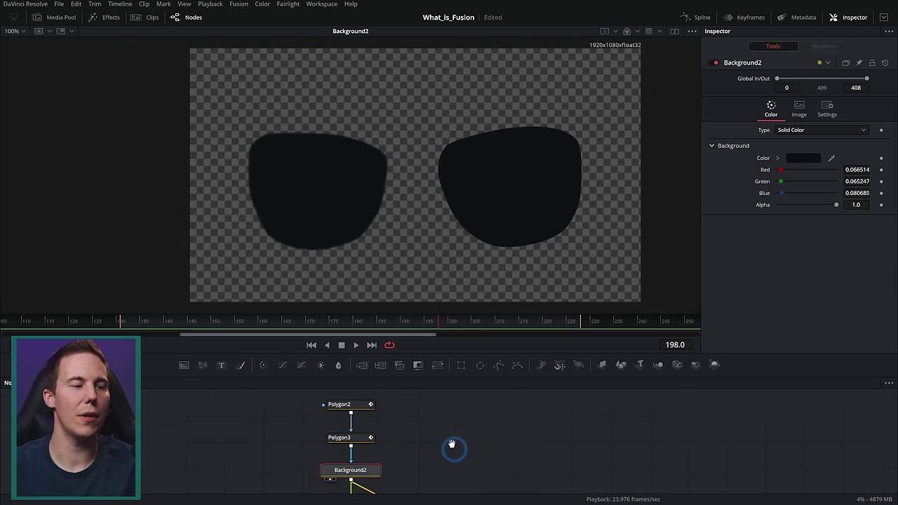
scroll(455, 447, down, 3)
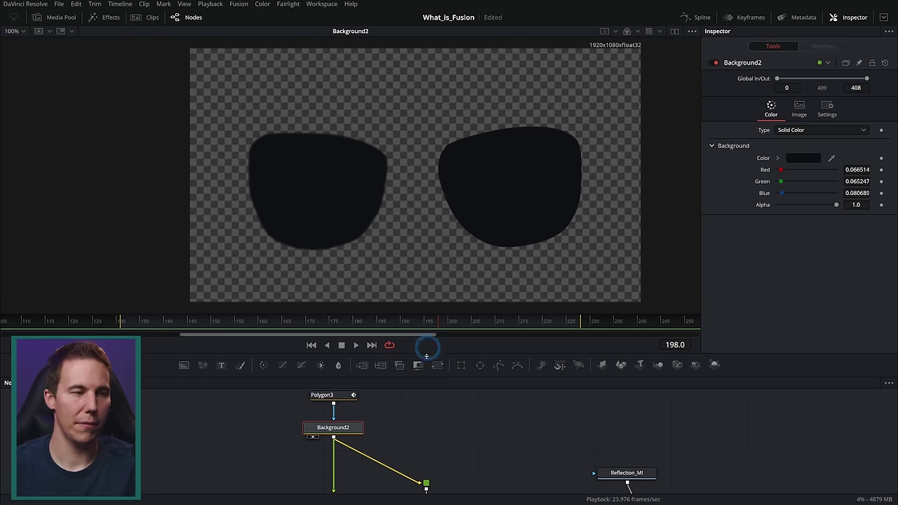
scroll(428, 413, down, 1)
scroll(523, 444, down, 5)
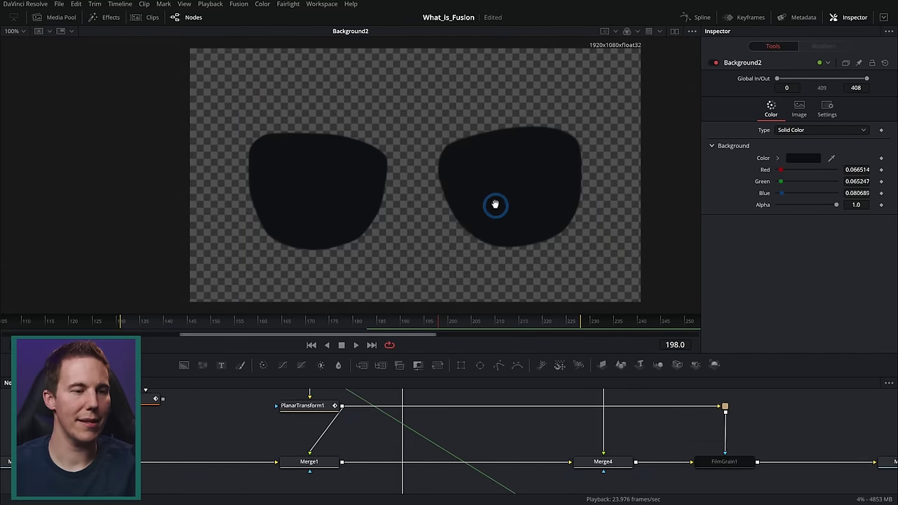
scroll(521, 455, up, 1)
click(529, 423)
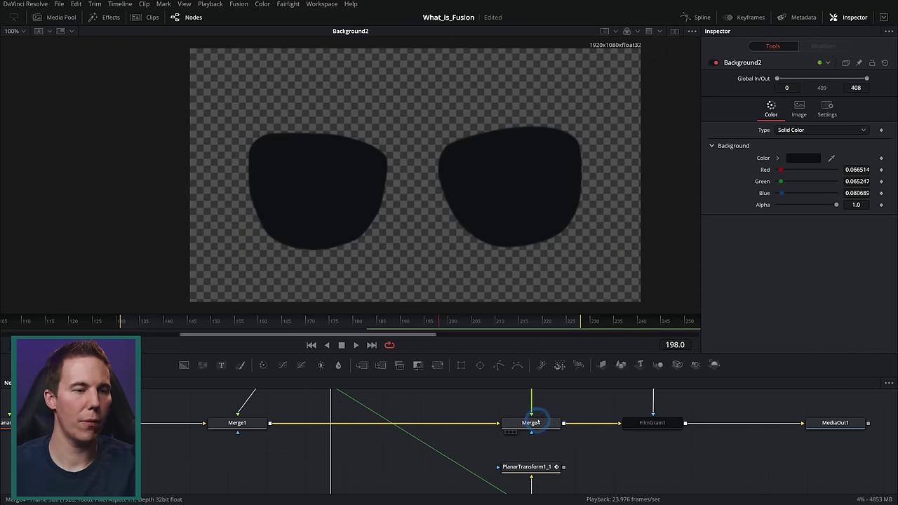
key(1)
Check PlanarTransform1_1's tracked lens shapes and Instance_Transform1 across several frames
scroll(517, 428, down, 2)
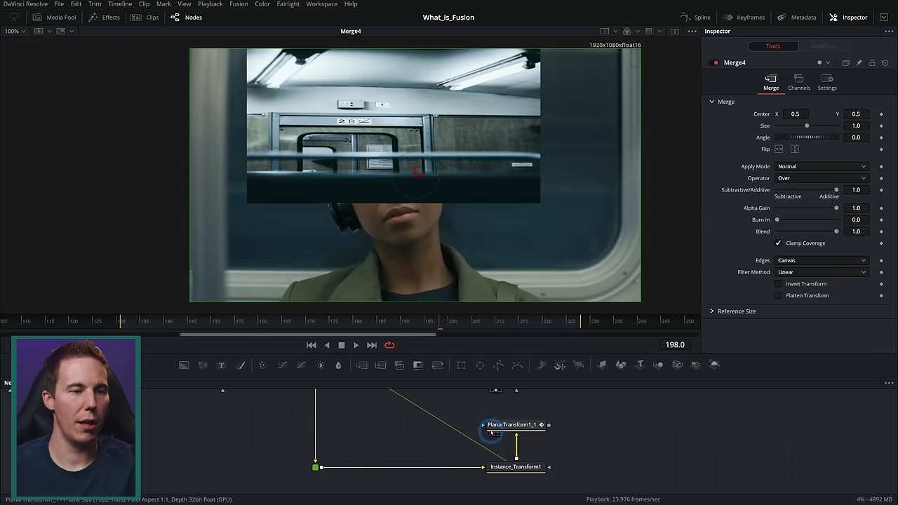
click(517, 424)
click(536, 466)
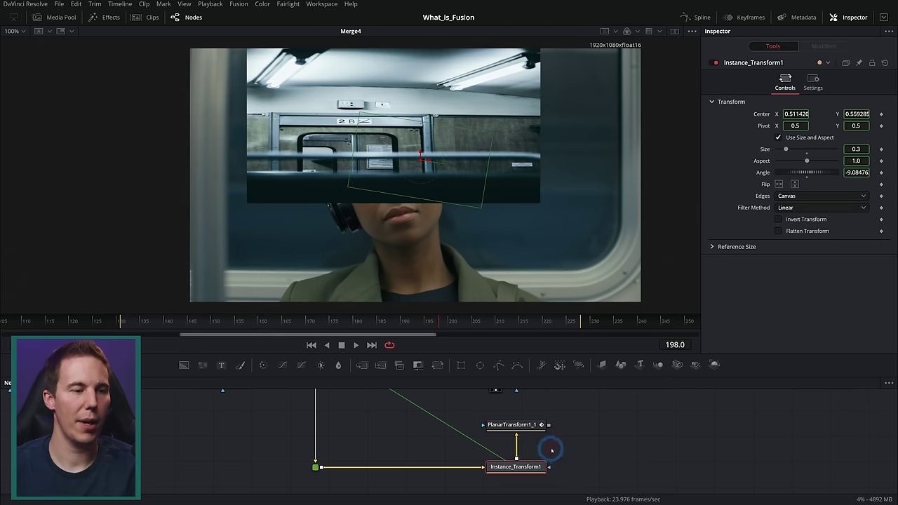
scroll(417, 411, up, 3)
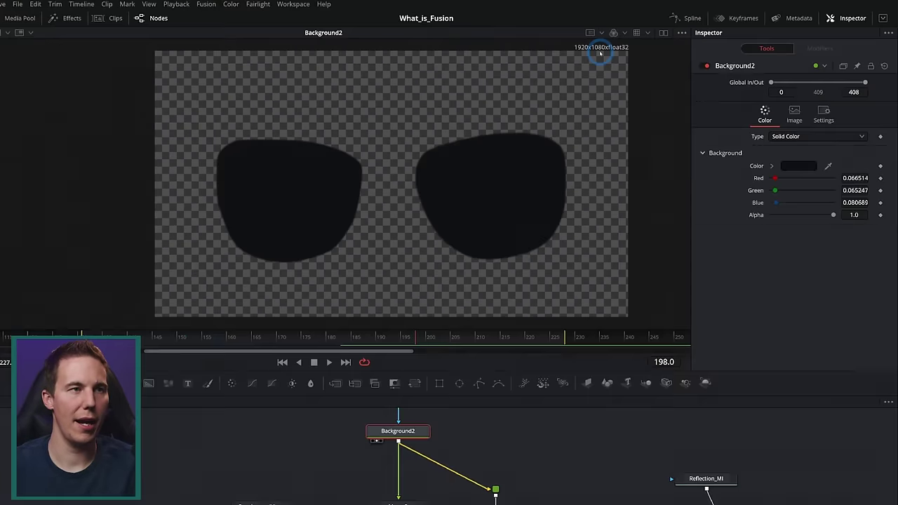
drag(578, 427, 453, 386)
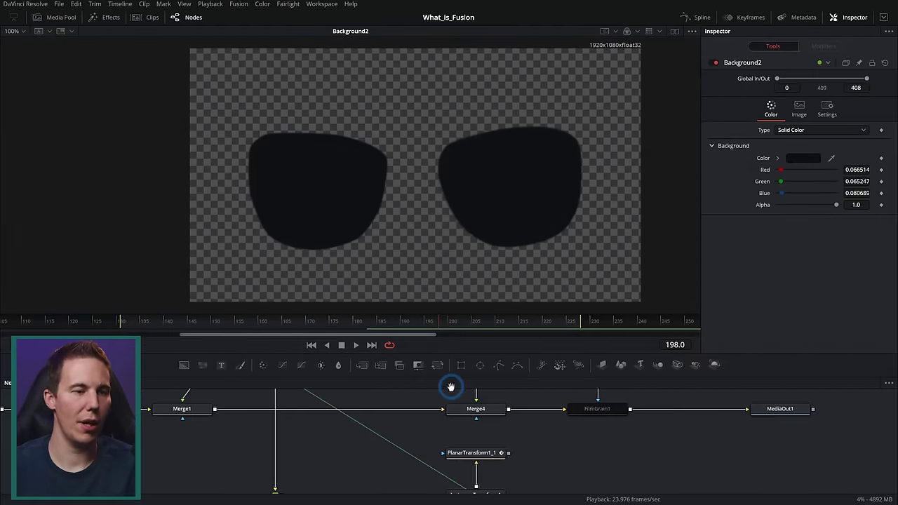
click(501, 455)
drag(302, 319, 367, 321)
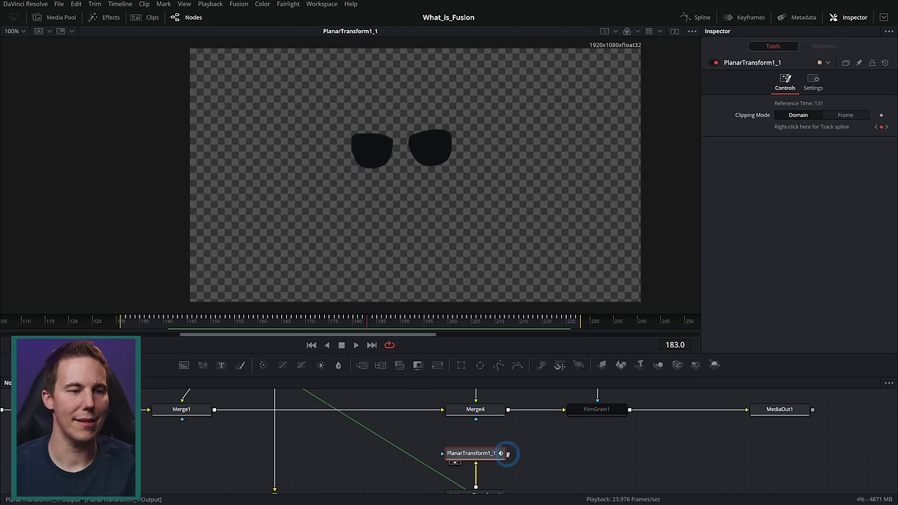
Connect PlanarTransform1_1 as Merge4's mask and view the lens-confined reflection
drag(510, 454, 476, 413)
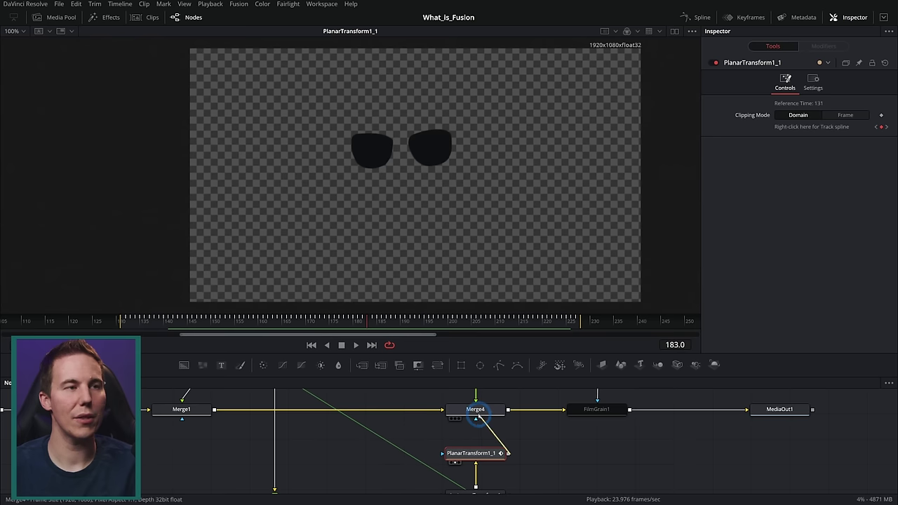
click(475, 410)
key(1)
drag(421, 321, 371, 338)
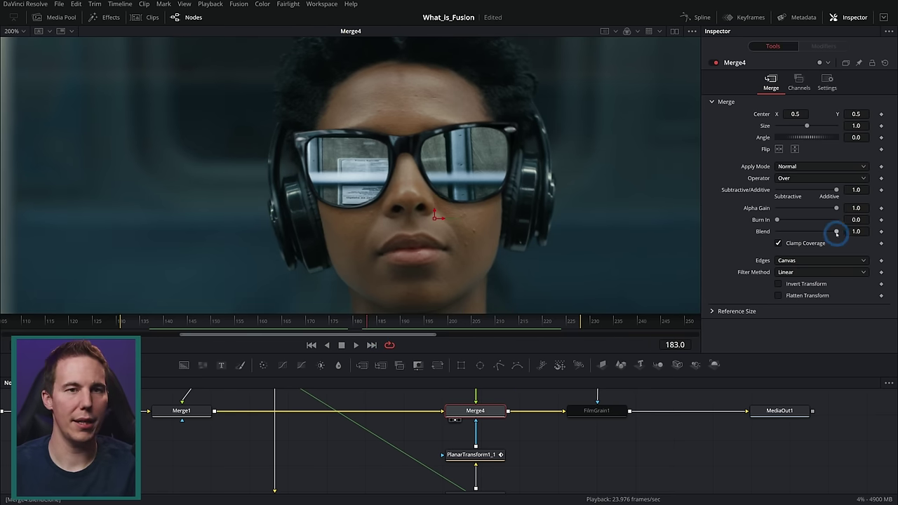
Try a fainter reflection, then set Merge4's blend to about 0.866 and play it back
drag(835, 232, 780, 243)
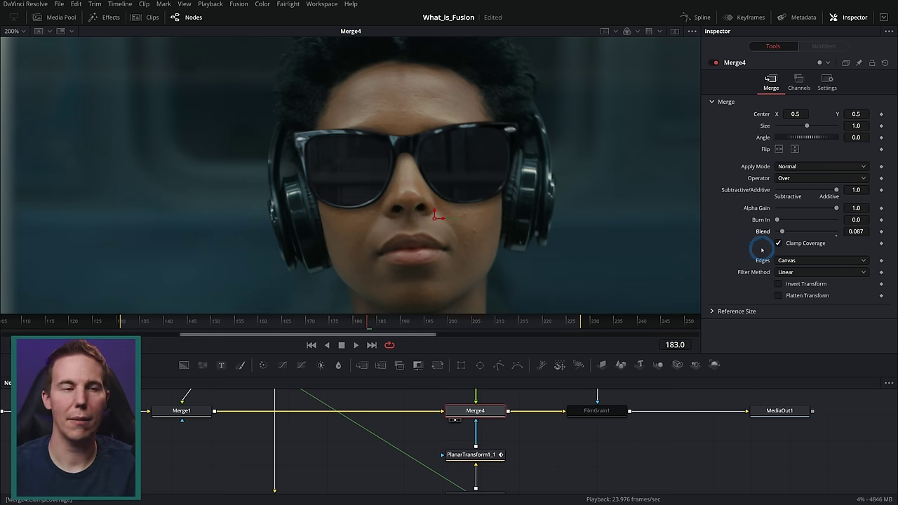
click(356, 346)
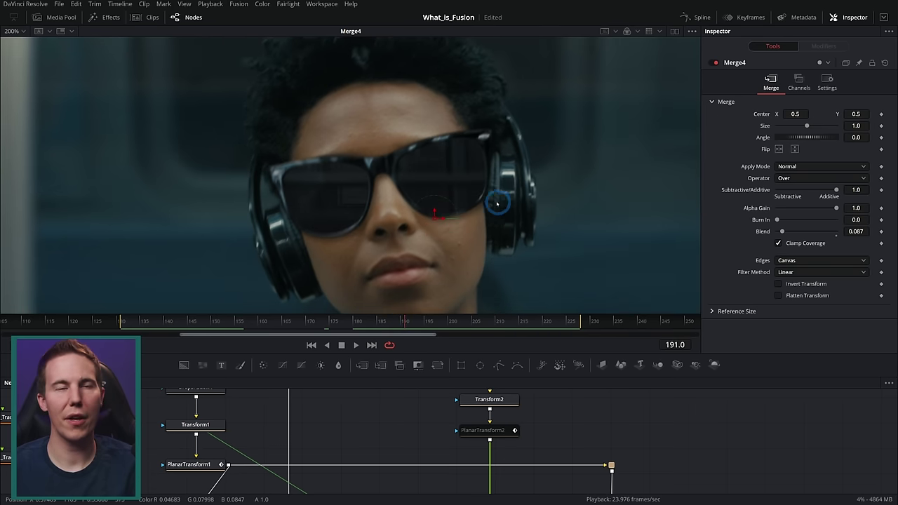
scroll(491, 202, up, 8)
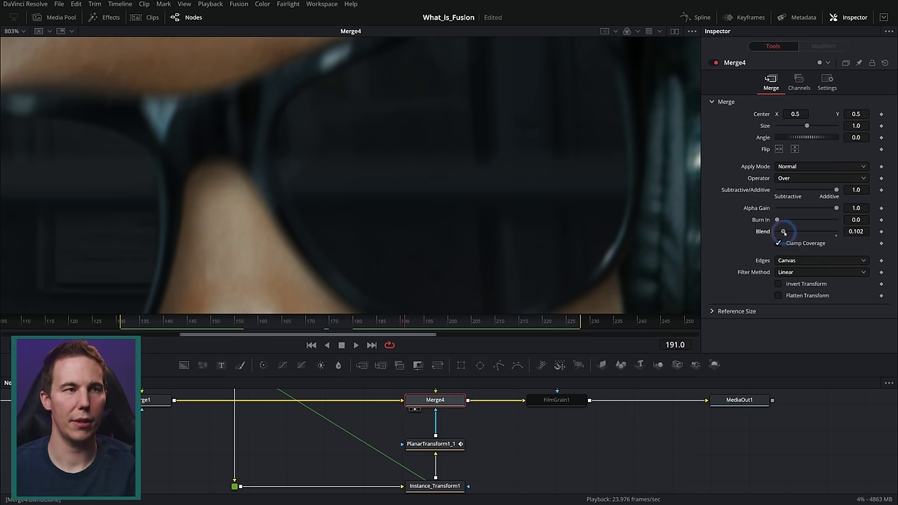
drag(784, 233, 828, 232)
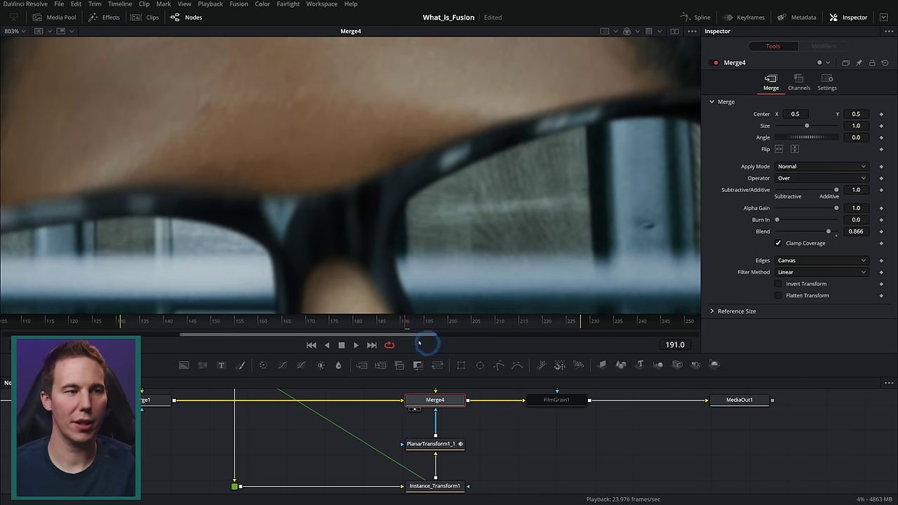
click(355, 345)
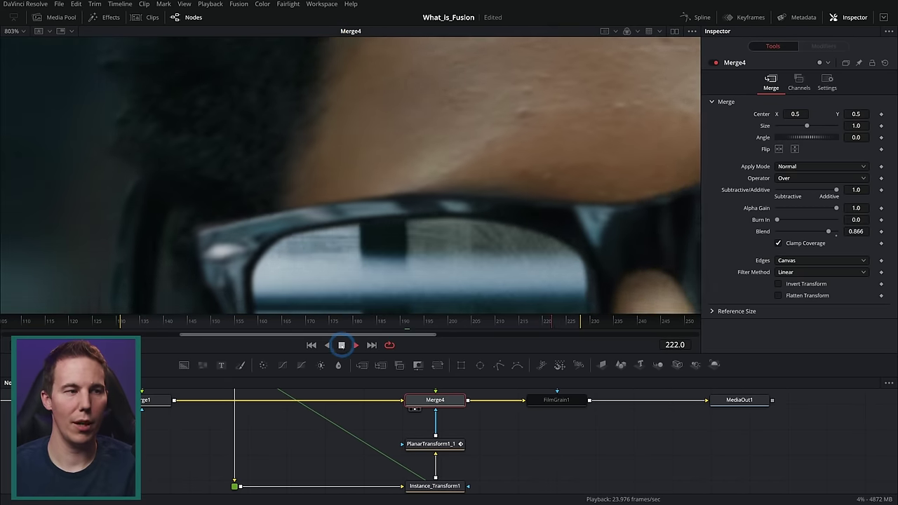
click(341, 344)
Scrub frames 146–180 and later to watch the reflection, then view PlanarTracker1's source footage
drag(531, 323, 525, 320)
scroll(534, 256, down, 6)
drag(543, 261, 386, 218)
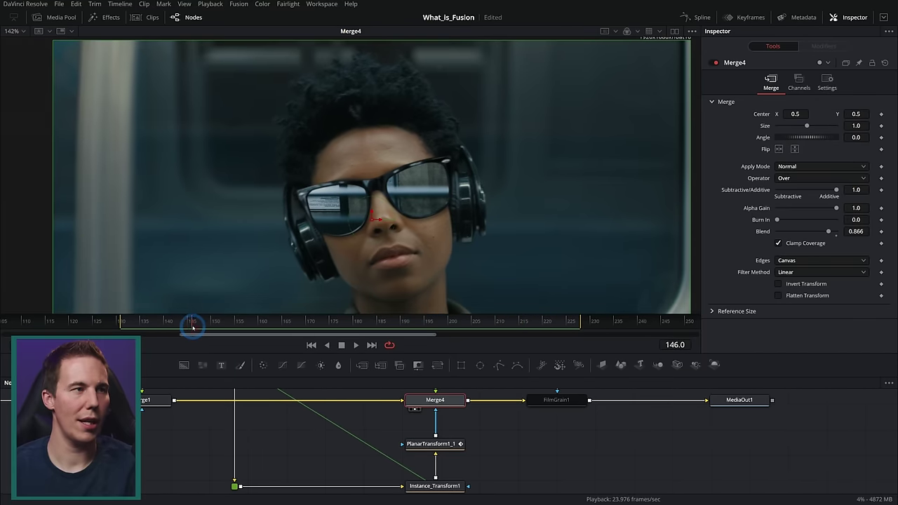
drag(193, 325, 421, 329)
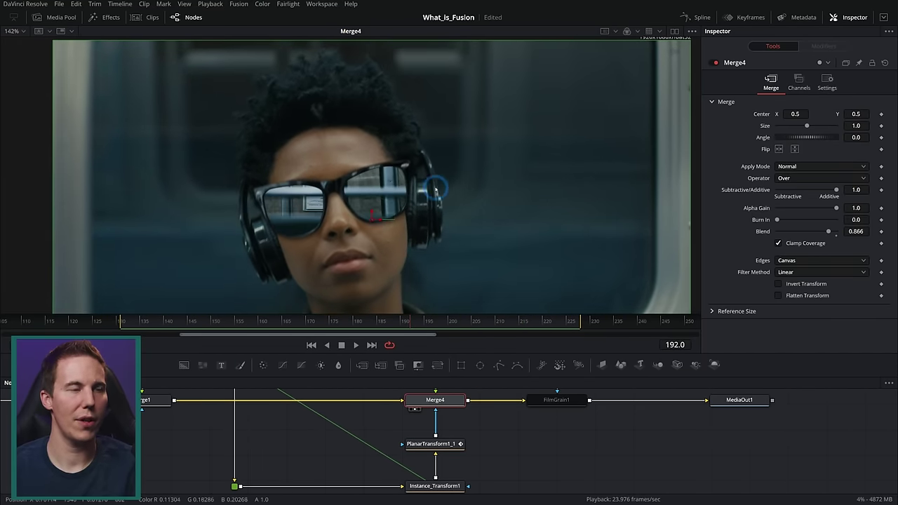
drag(311, 322, 571, 321)
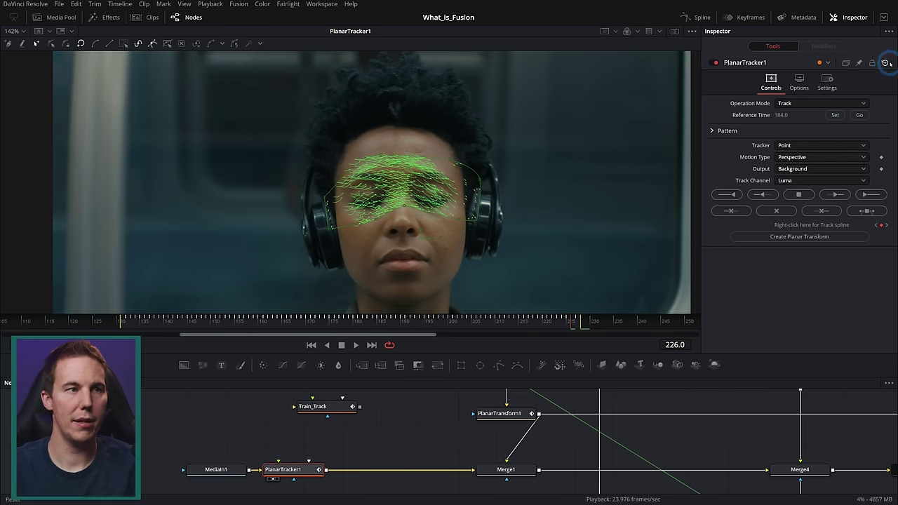
click(886, 63)
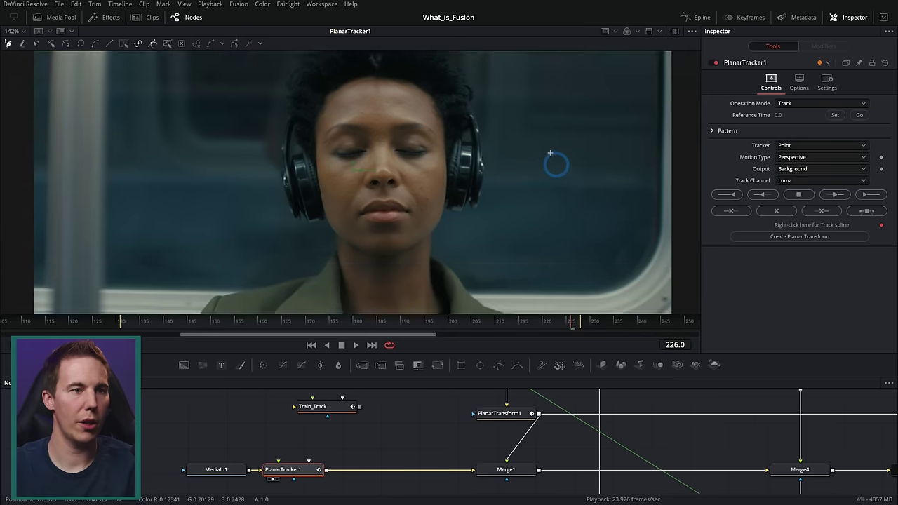
Play the finished composite from frame 177 to watch the reflection cross the lenses
click(337, 321)
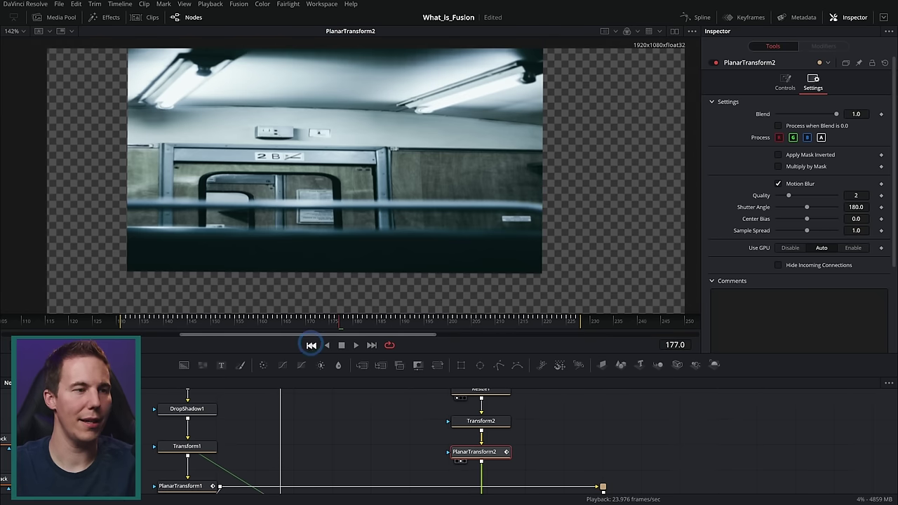
click(356, 345)
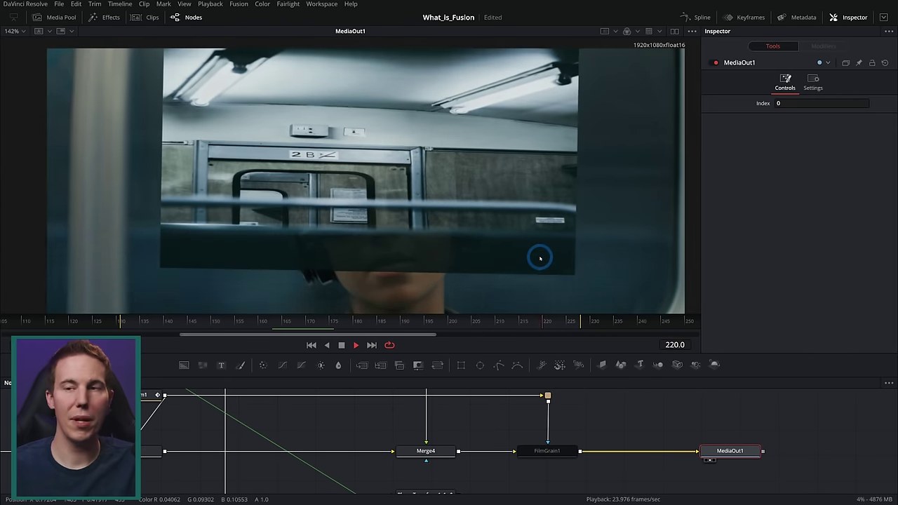
drag(488, 433, 488, 415)
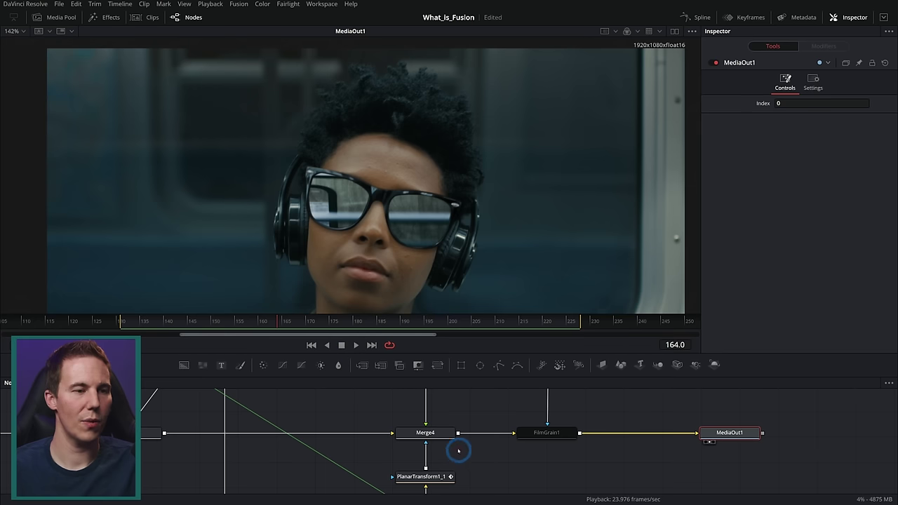
Lower Merge4's blend from 0.866 to 0.299 and stop playback on a single frame
click(449, 434)
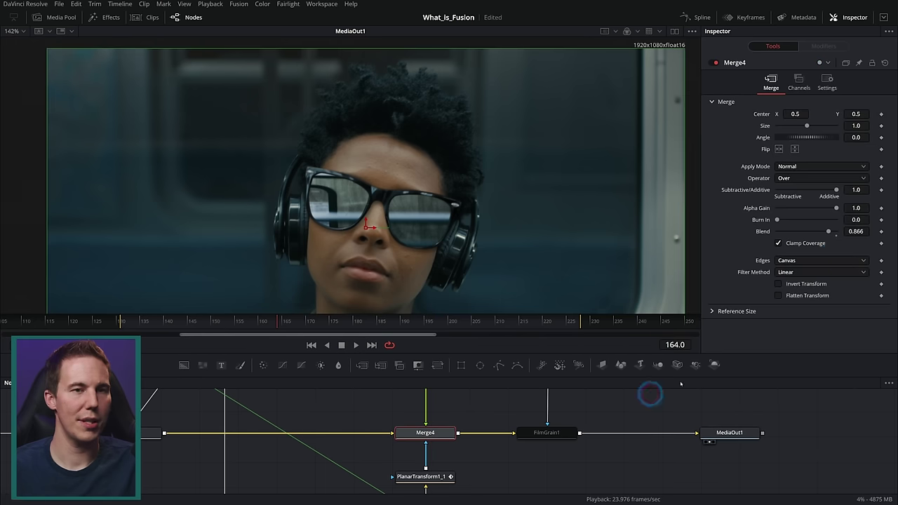
drag(829, 232, 795, 232)
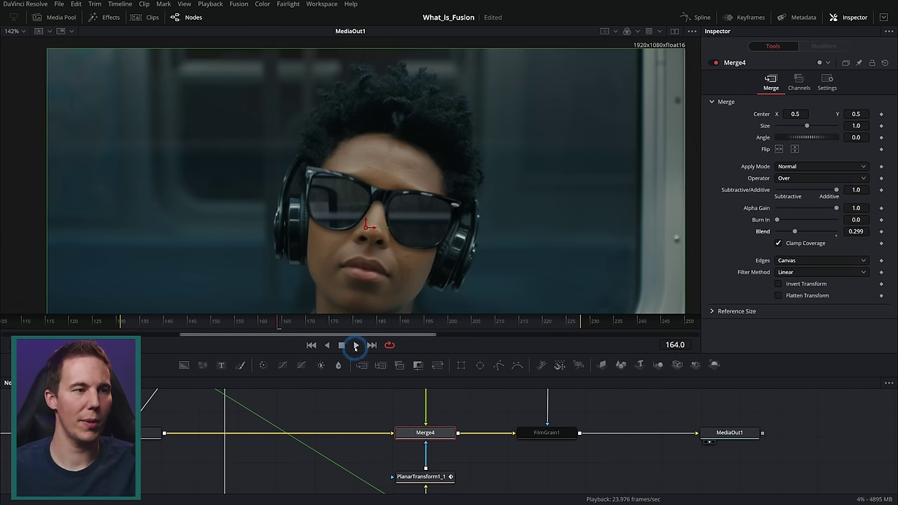
click(500, 414)
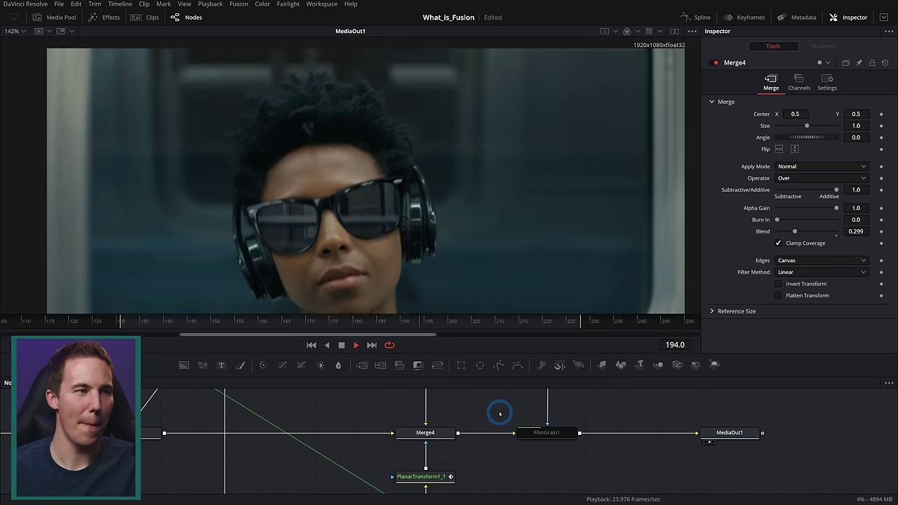
key(space)
Zoom into the lens edge around frame 167 and bring up FilmGrain1's Overlay grain settings
scroll(438, 234, up, 8)
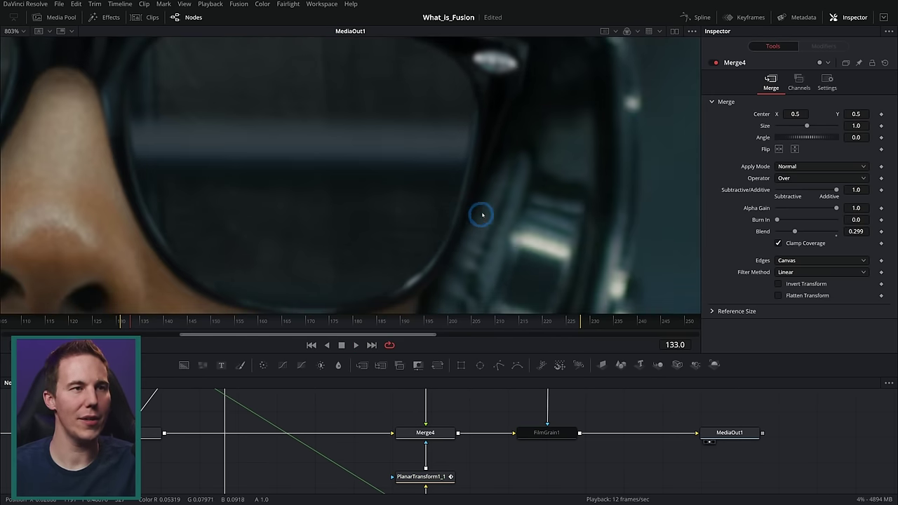
scroll(482, 215, up, 2)
scroll(473, 243, up, 2)
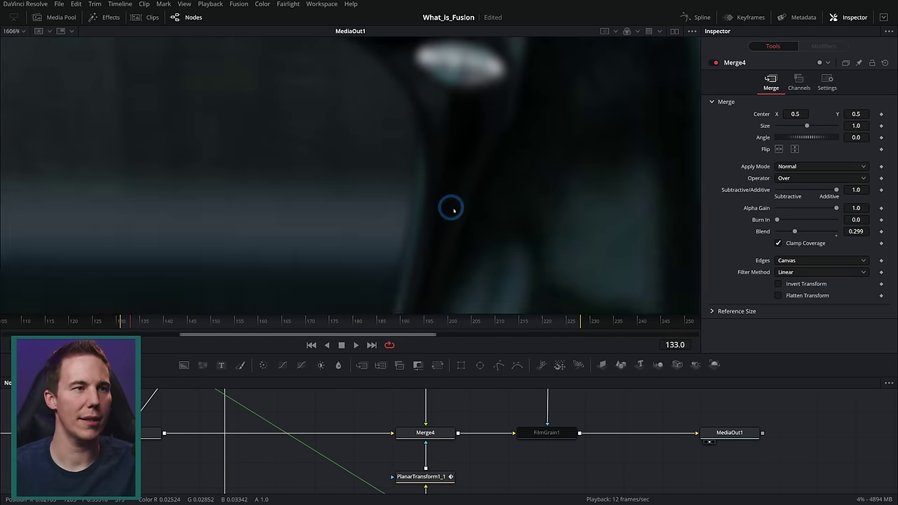
drag(453, 208, 509, 263)
drag(335, 323, 297, 322)
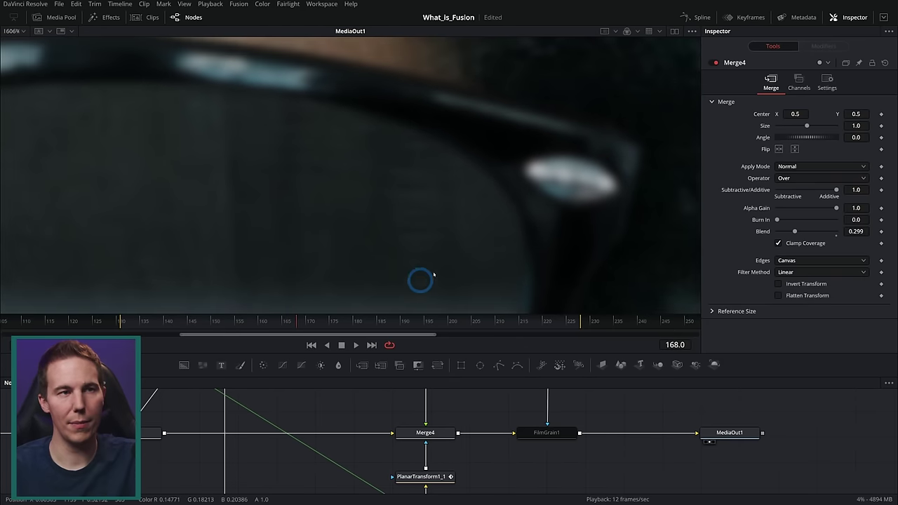
scroll(523, 224, right, 10)
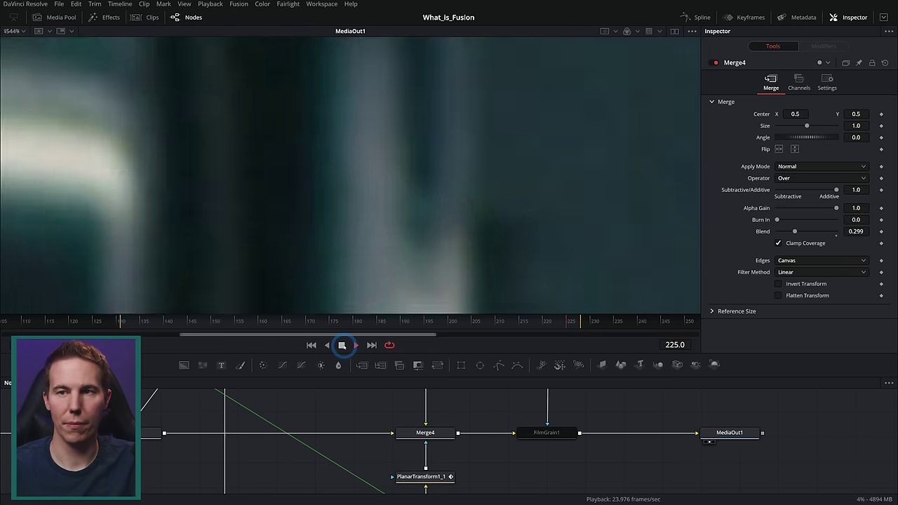
scroll(466, 215, down, 6)
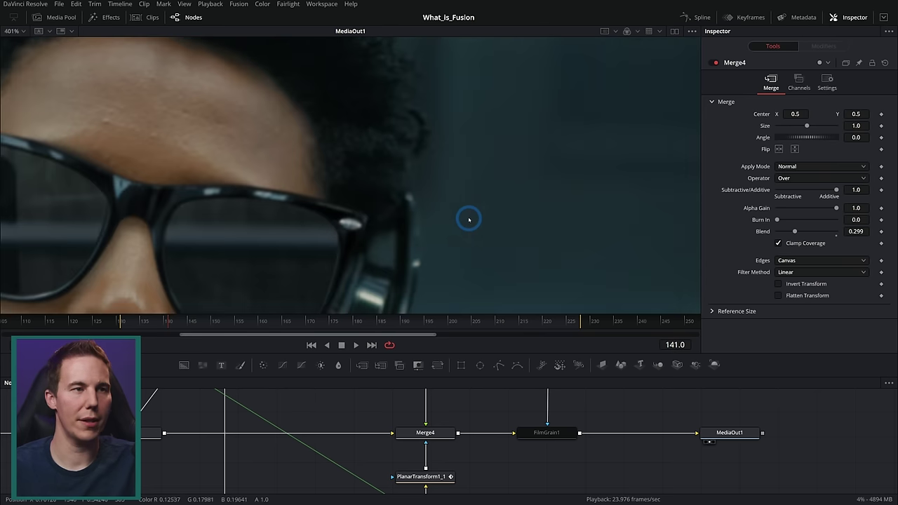
scroll(514, 164, up, 3)
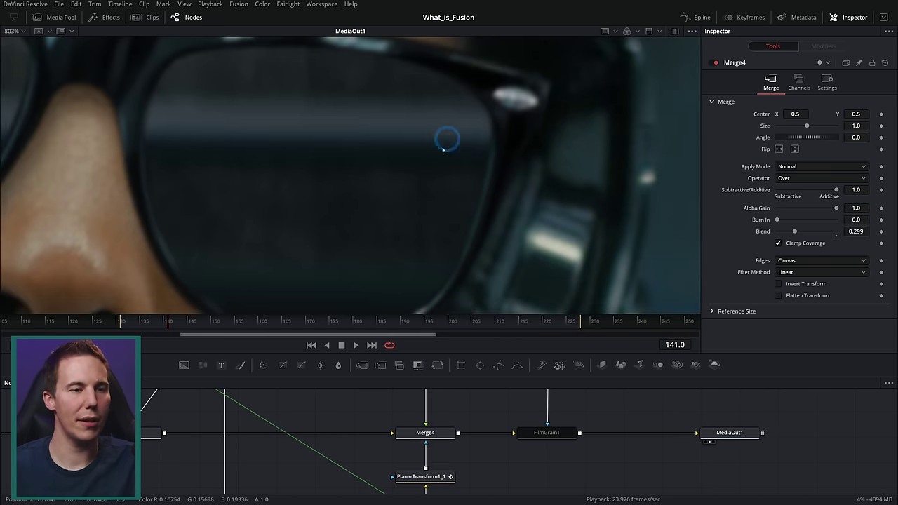
click(559, 432)
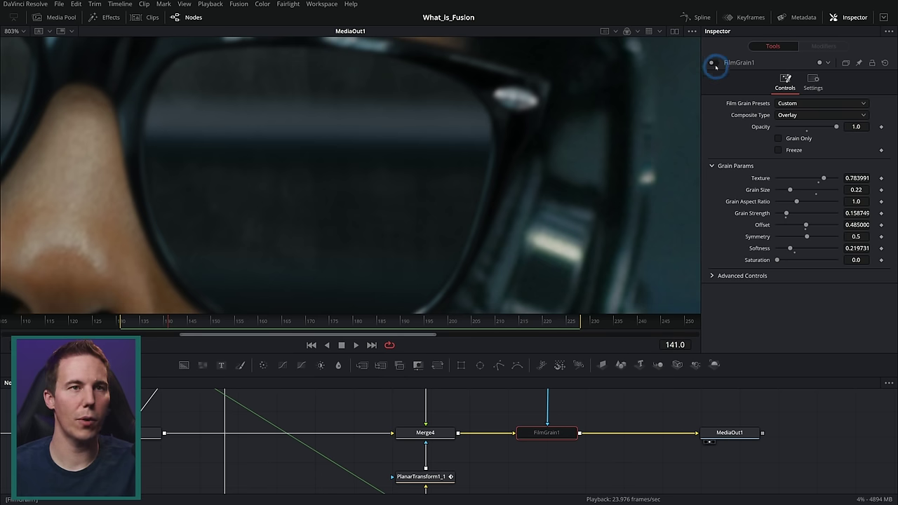
Preview FilmGrain1 in Grain Only mode over the lenses, then switch Grain Only back off
click(779, 143)
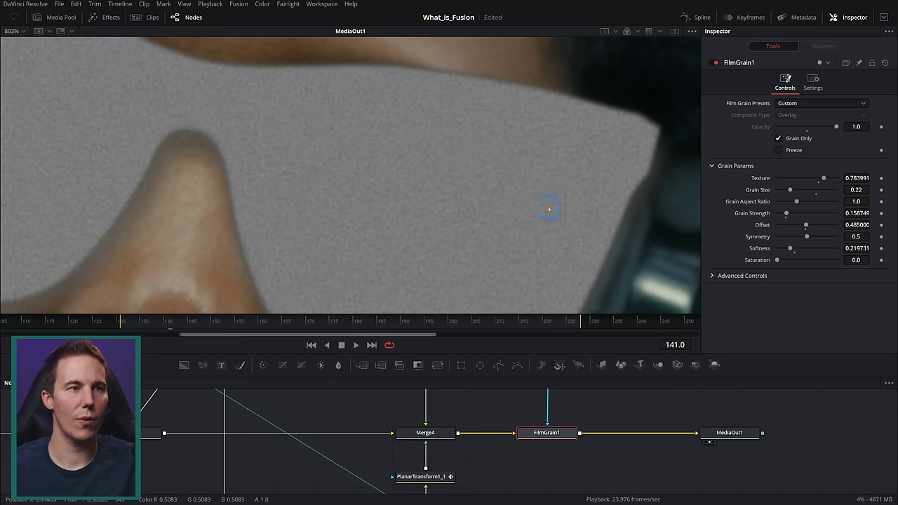
drag(569, 182, 293, 168)
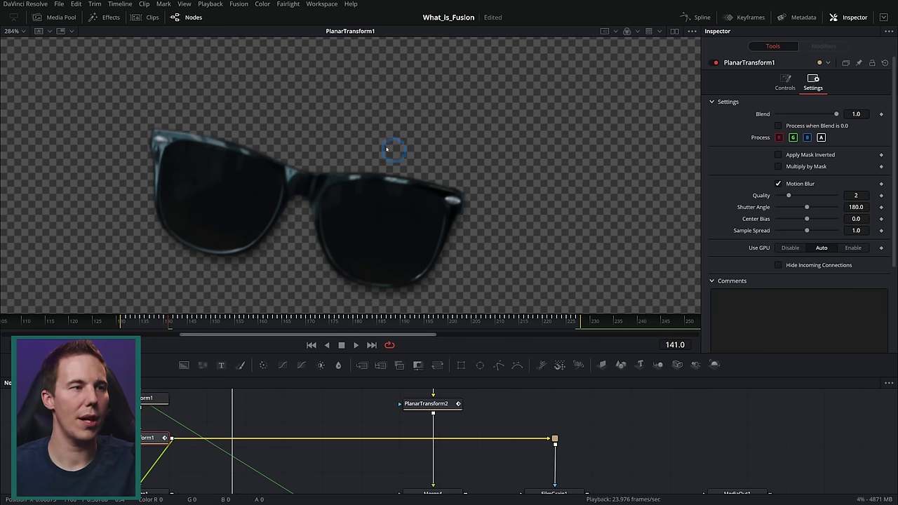
click(545, 460)
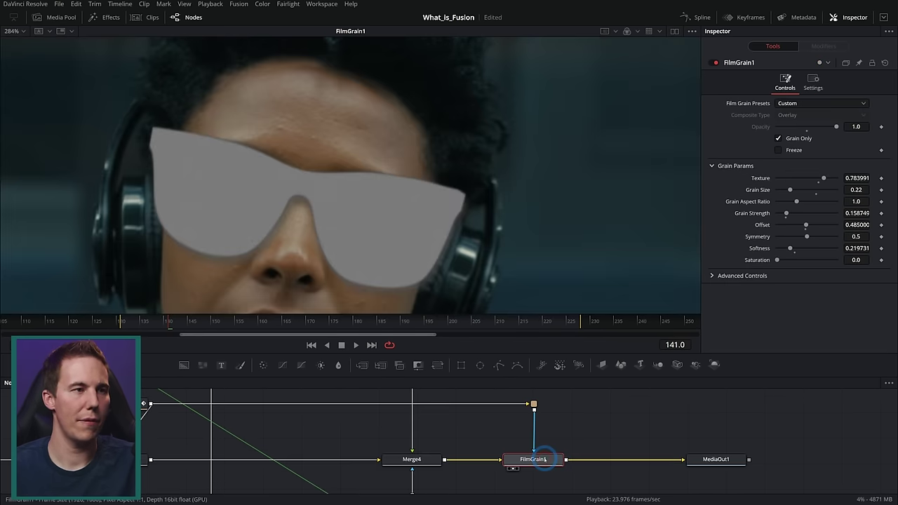
scroll(451, 225, up, 5)
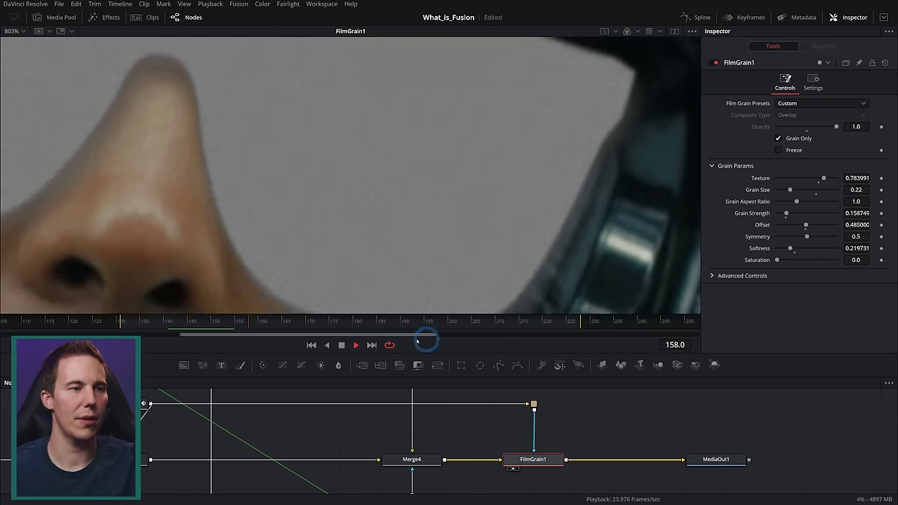
key(space)
click(777, 138)
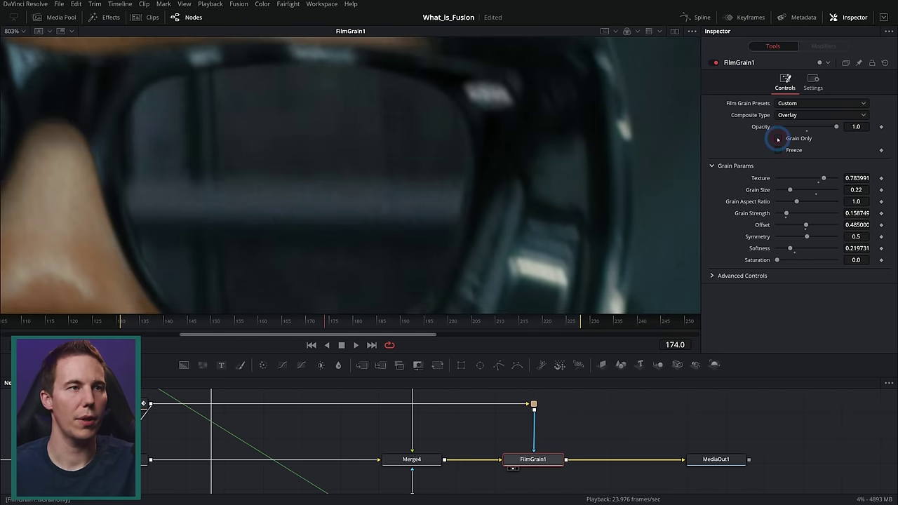
scroll(434, 193, down, 3)
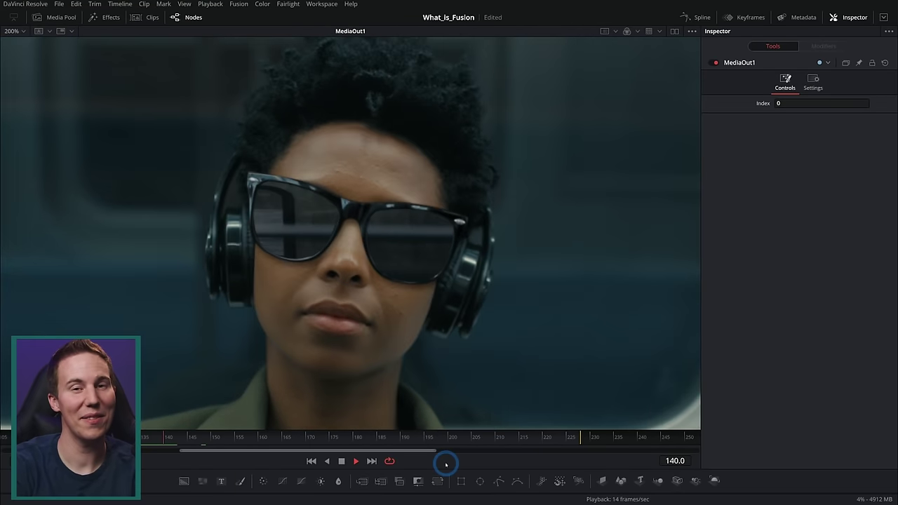
key(space)
scroll(353, 199, up, 5)
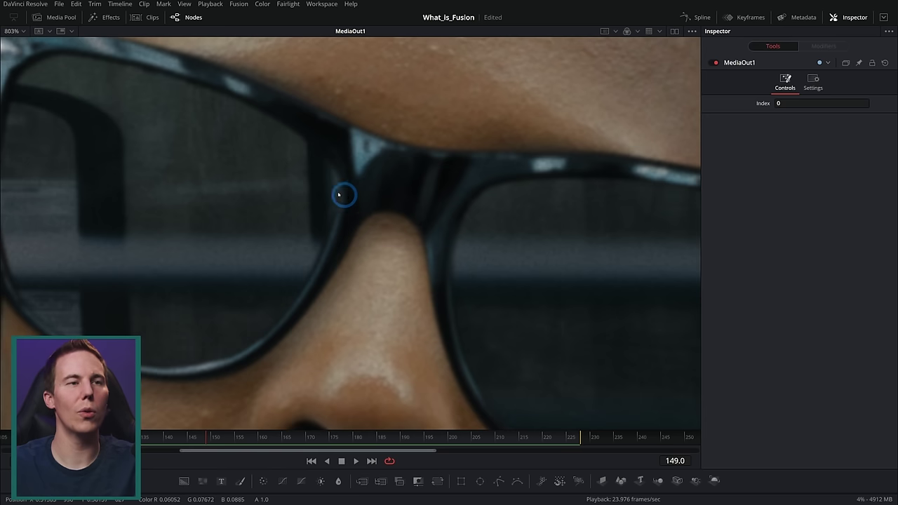
drag(338, 195, 451, 286)
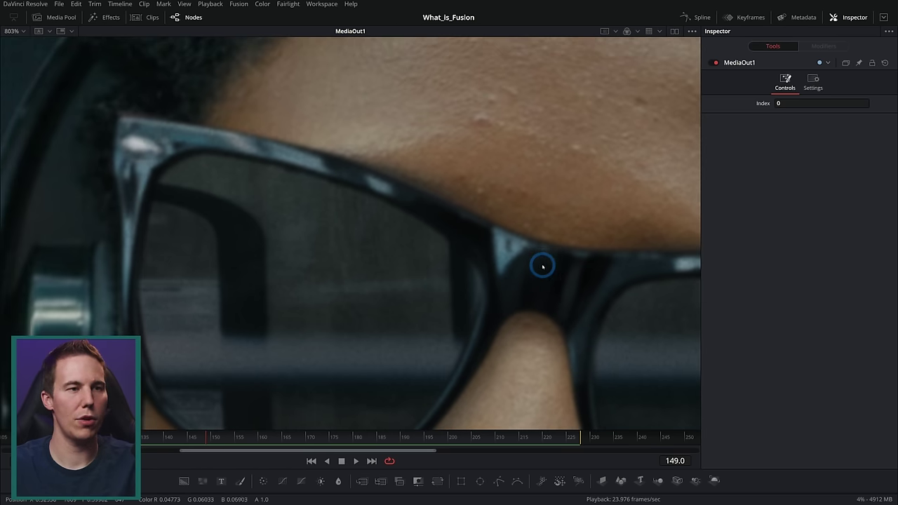
drag(402, 237, 327, 194)
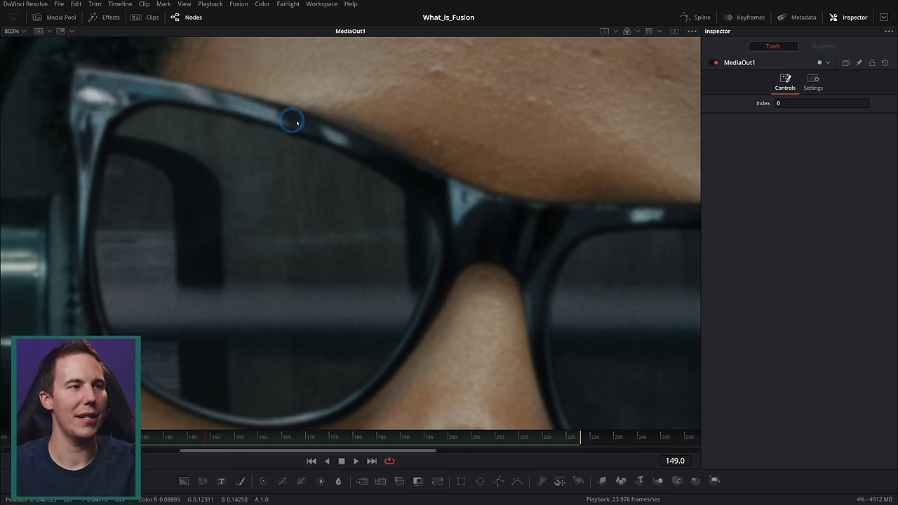
drag(477, 212, 335, 187)
drag(508, 205, 371, 196)
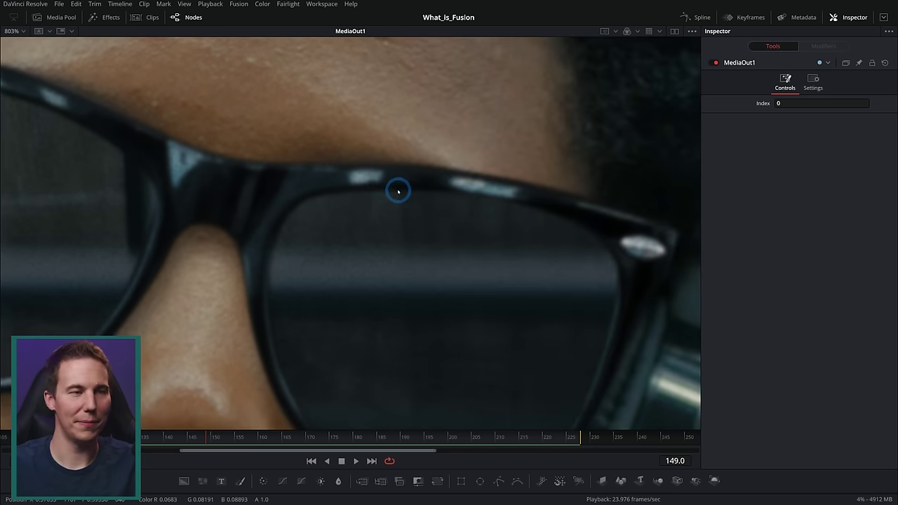
key(shift+z)
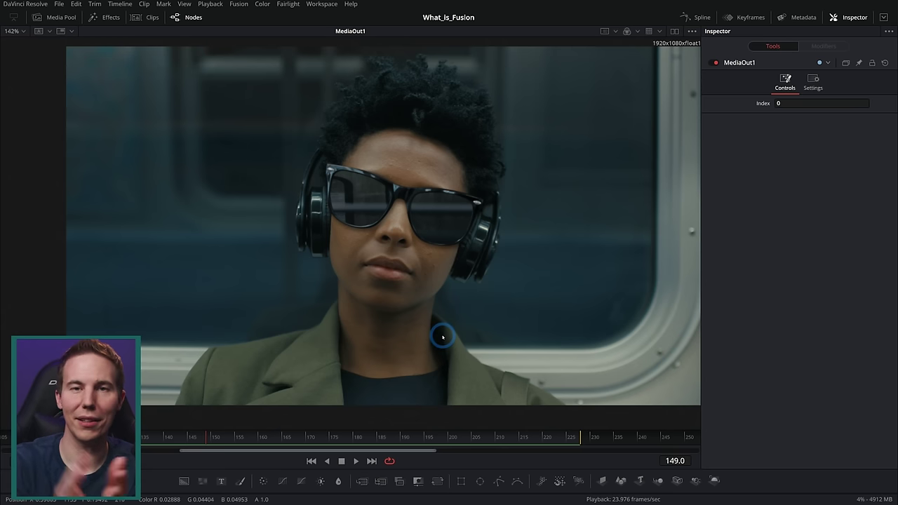